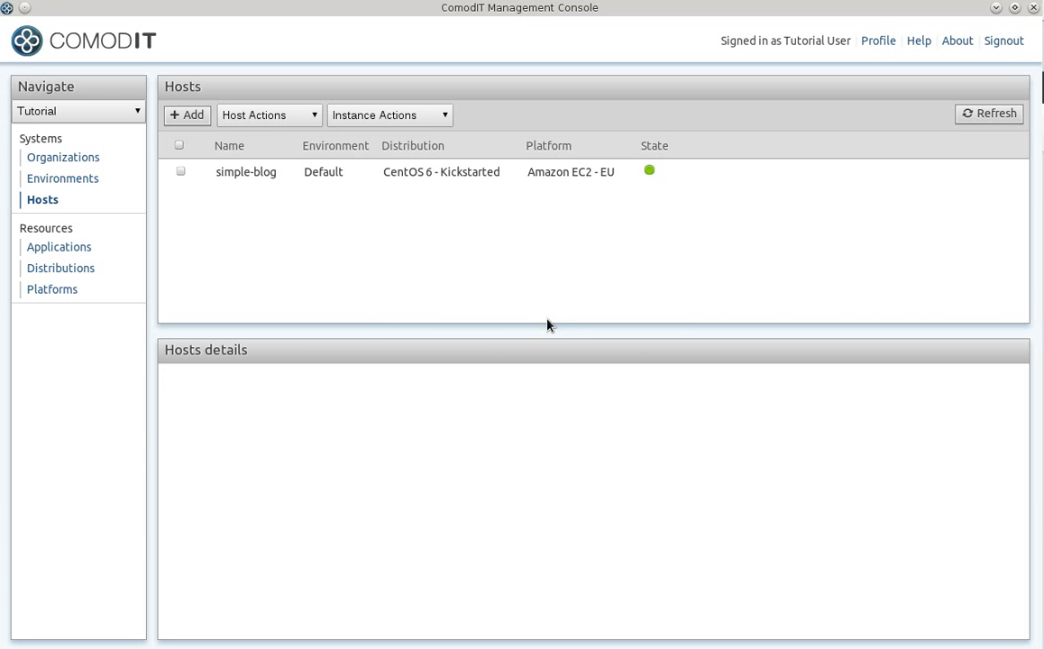
# Step: Set the blog title of the Wordpress application on the simple-blog host to "Hello everyone"
pyautogui.click(263, 179)
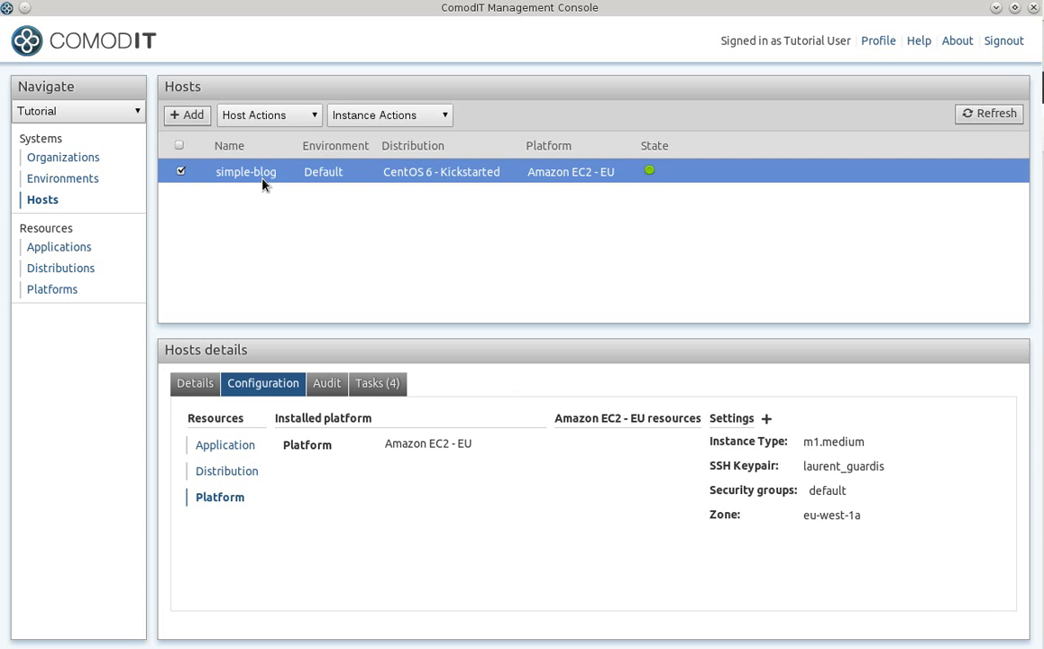
pyautogui.click(228, 453)
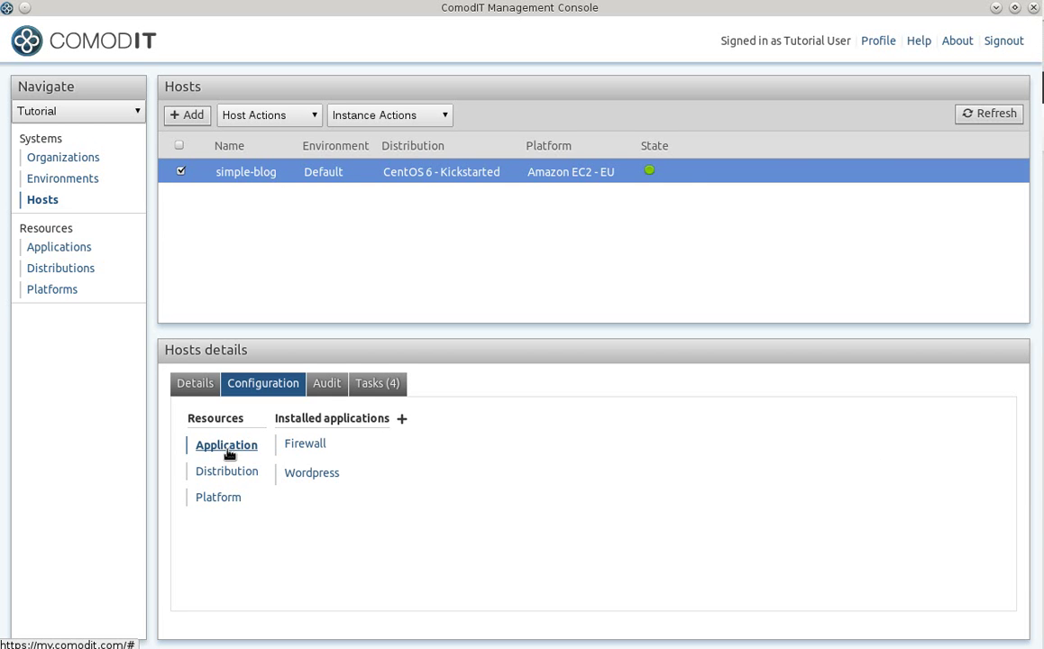
pyautogui.click(323, 480)
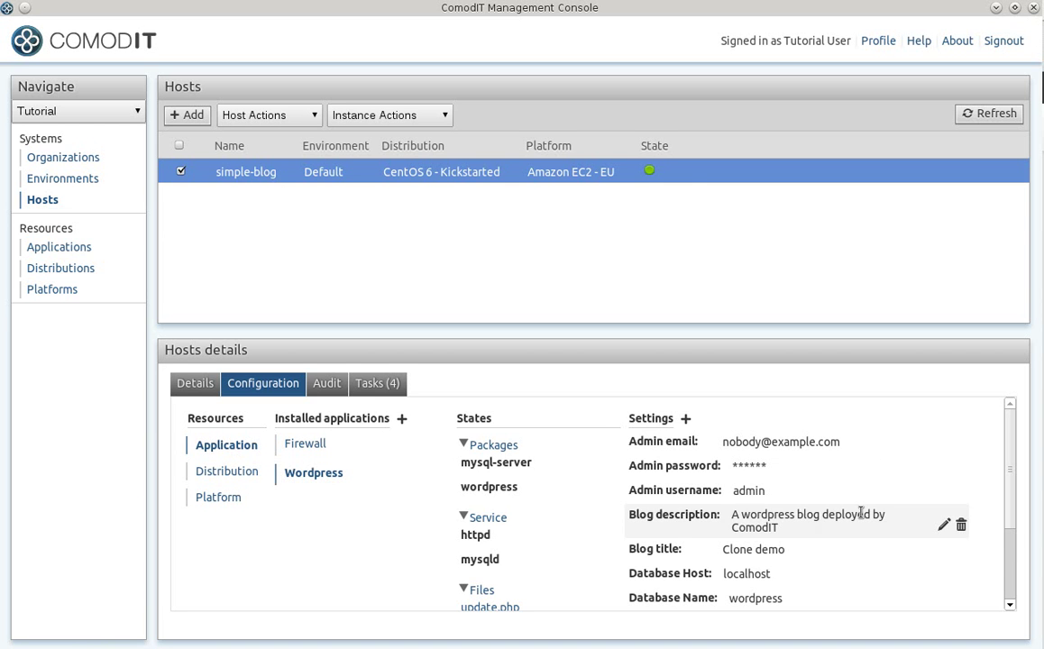
pyautogui.scroll(-1, 860, 511)
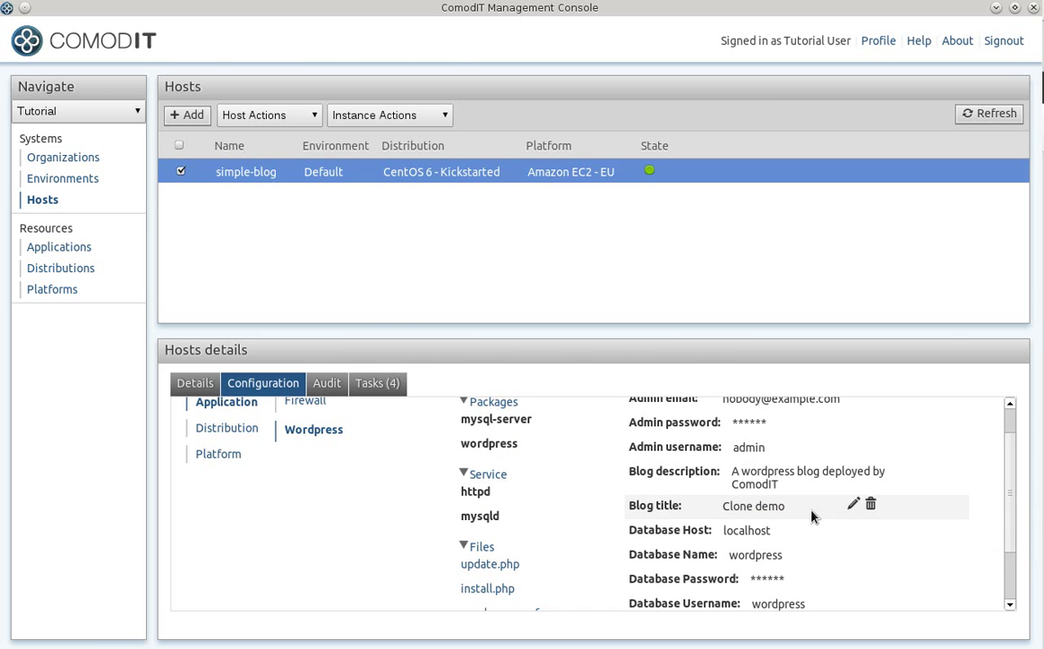
pyautogui.hotkey('alt', 'Tab')
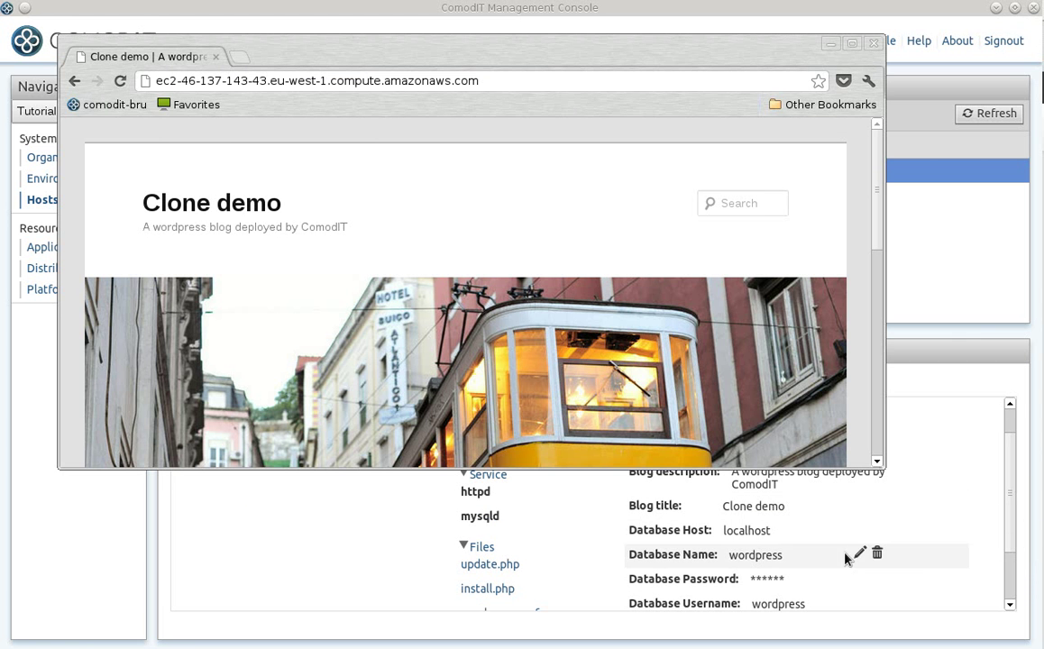
pyautogui.click(853, 504)
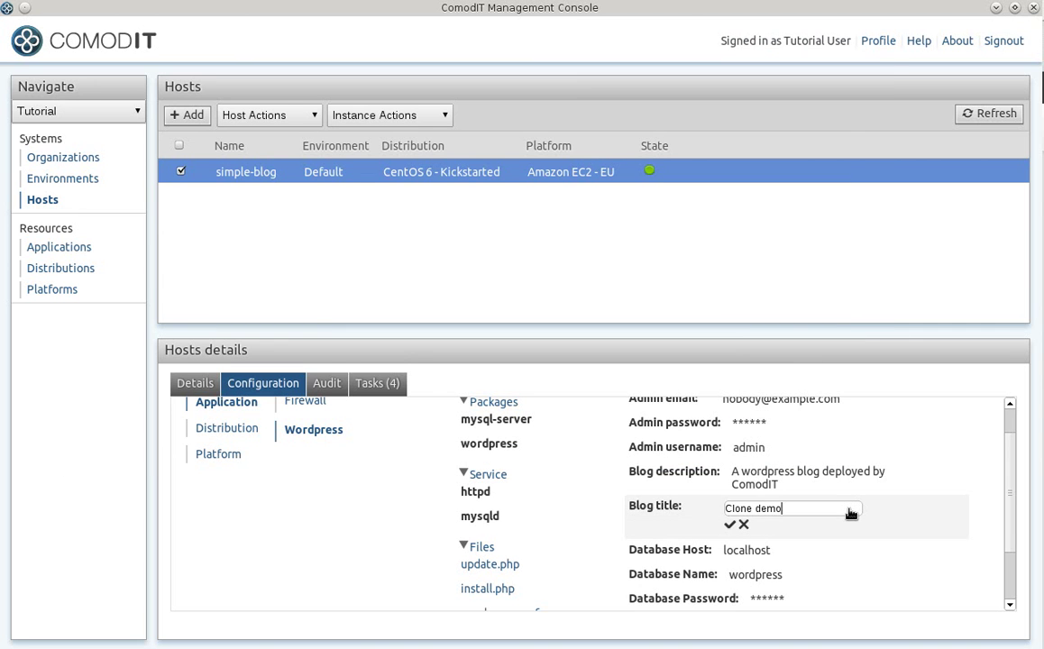
pyautogui.hotkey('ctrl', 'a')
pyautogui.write('Hello everyone')
pyautogui.press('Return')
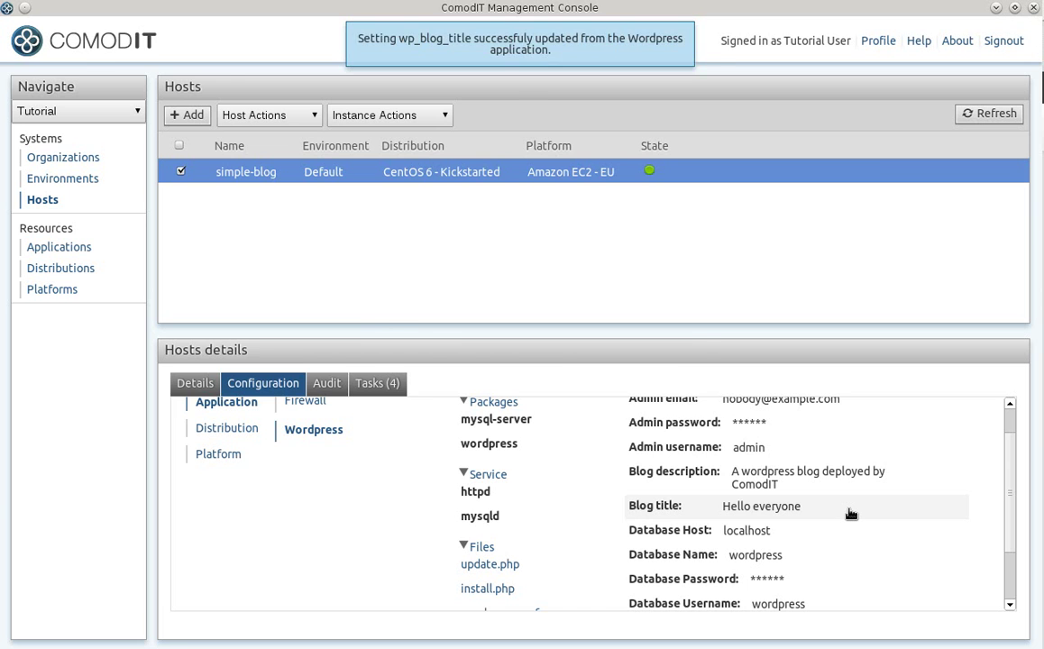
# Step: Reload the blog page in the browser to check its title, and view the simple-blog host's platform configuration
pyautogui.hotkey('alt', 'Tab')
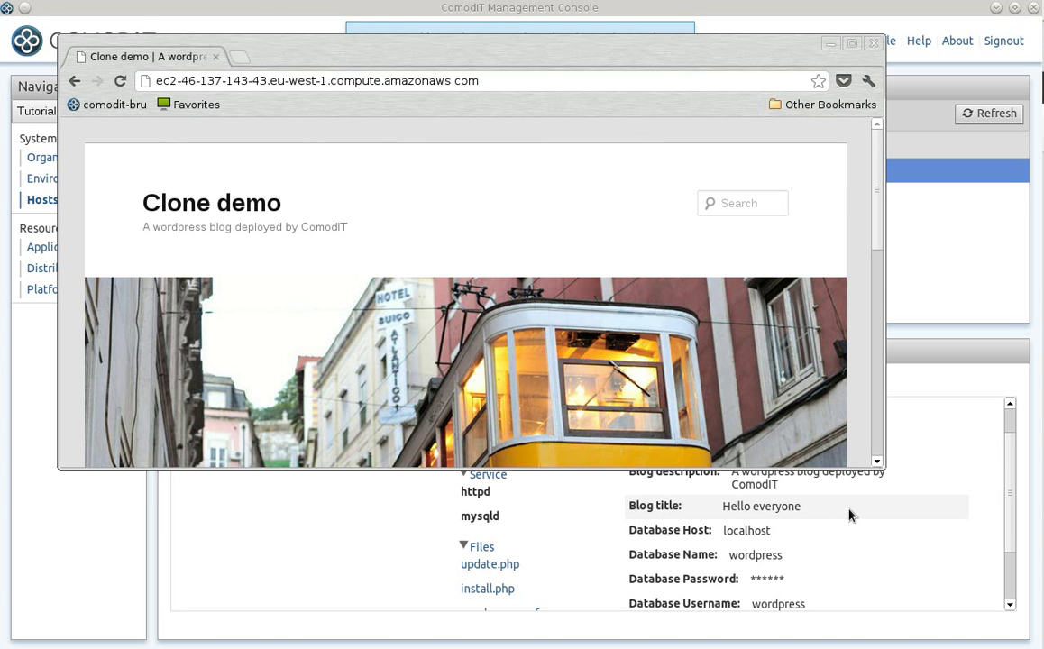
pyautogui.press('F5')
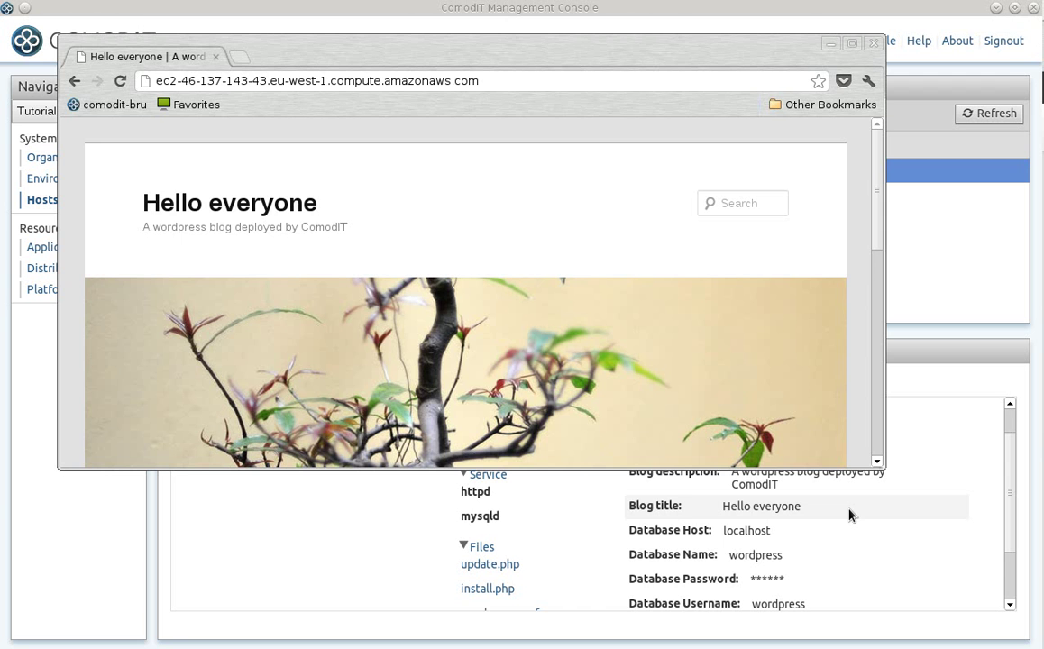
pyautogui.click(937, 301)
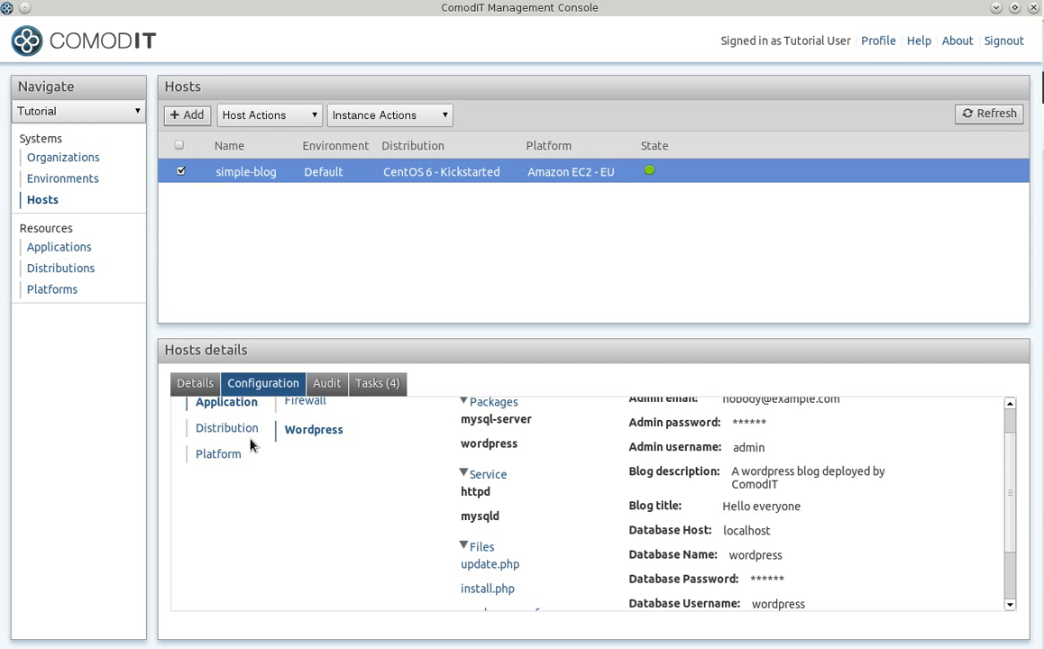
pyautogui.click(220, 455)
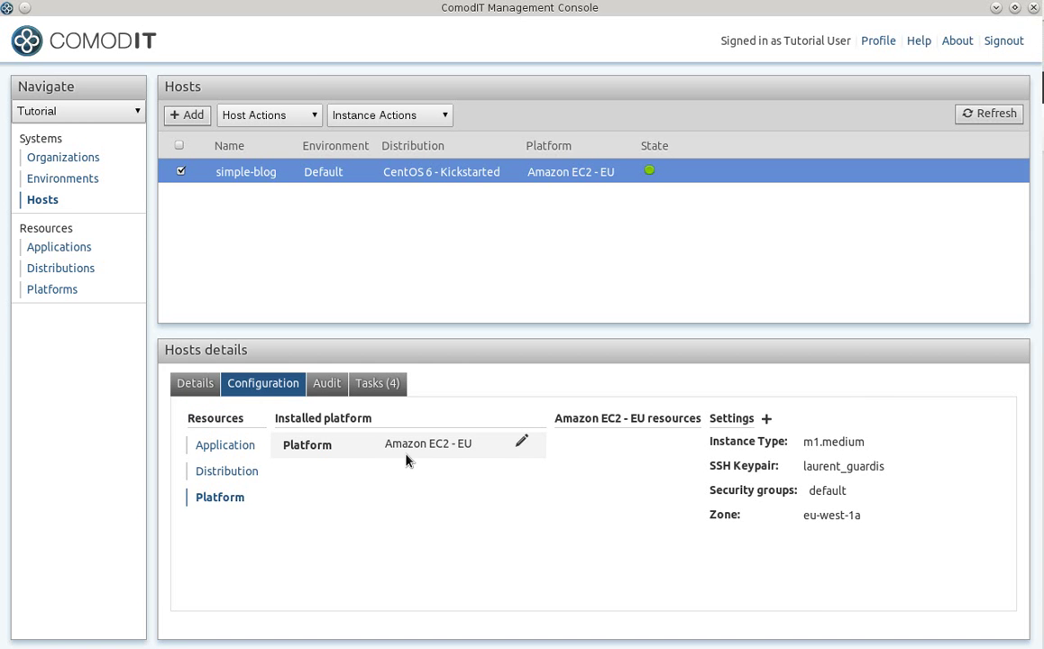
# Step: Start a new platform named Rackspace with the description "My Rackspace account" and the Next Gen Rackspace driver
pyautogui.click(53, 291)
pyautogui.click(188, 115)
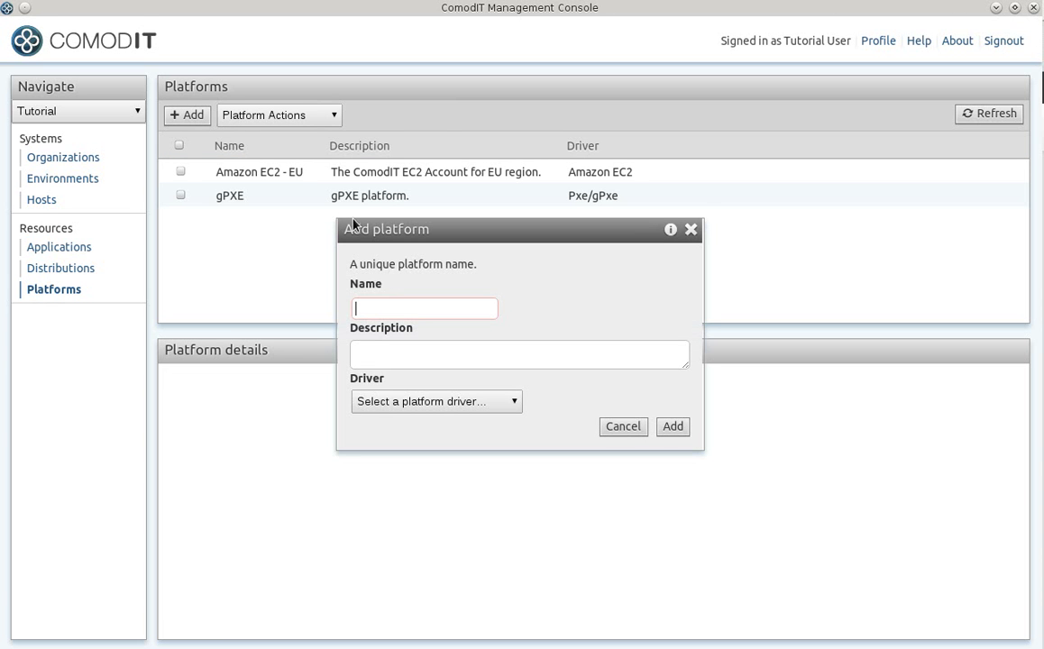
pyautogui.write('Rackspace')
pyautogui.press('Tab')
pyautogui.write('My Rackspace account')
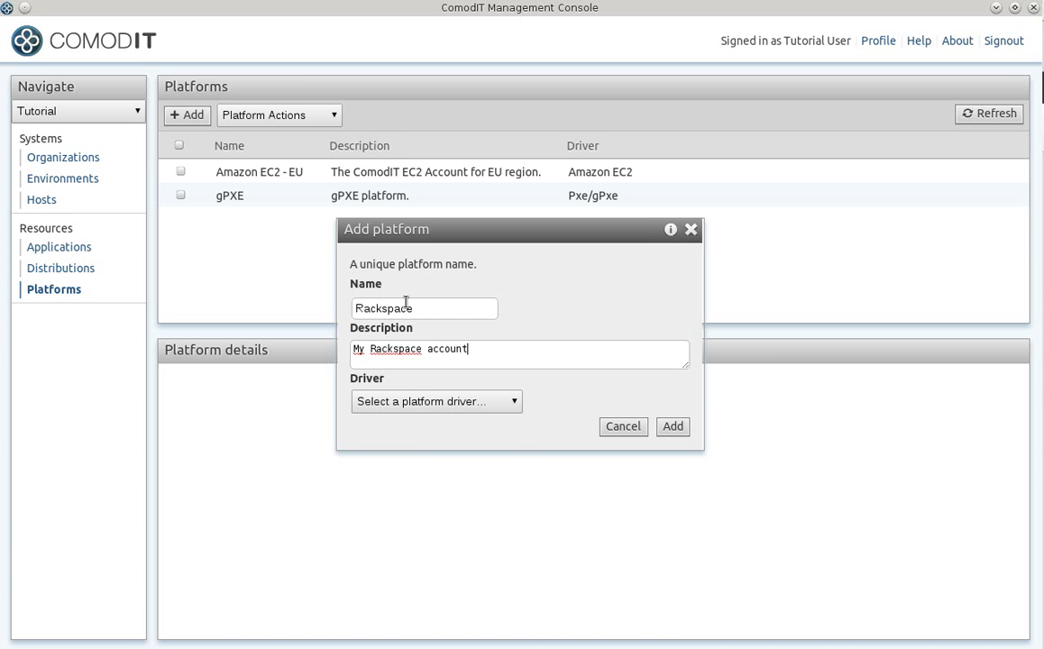
pyautogui.click(491, 401)
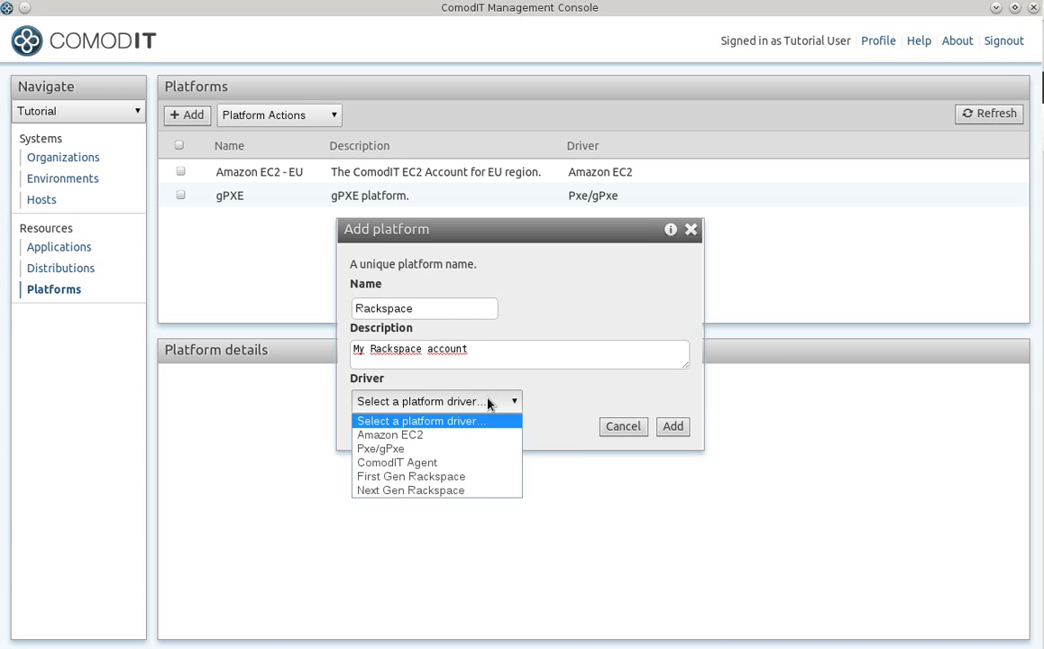
pyautogui.click(469, 492)
# Step: Paste the API key, enter the account login, and add the Rackspace platform with the default Dallas (DFW) region
pyautogui.rightClick(473, 444)
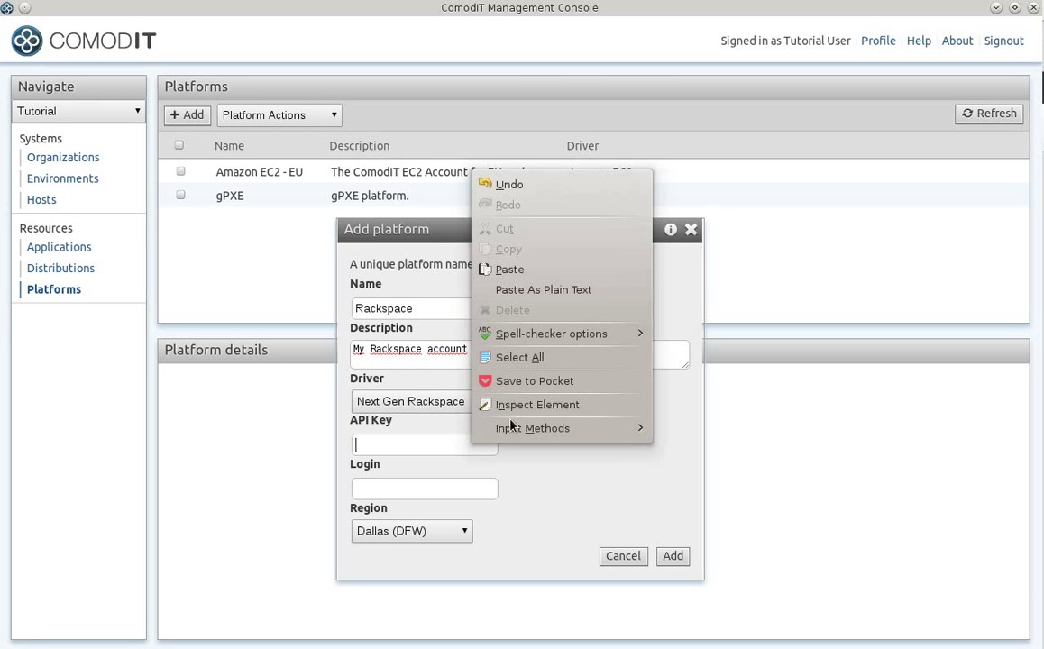
pyautogui.click(496, 270)
pyautogui.click(436, 488)
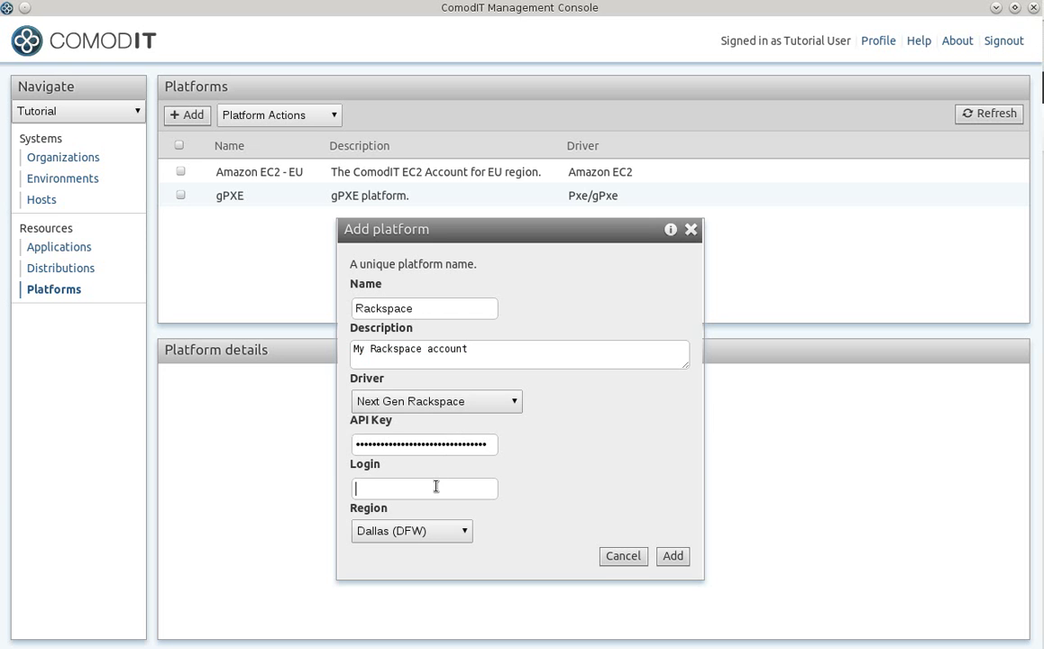
pyautogui.write('bartz')
pyautogui.click(676, 562)
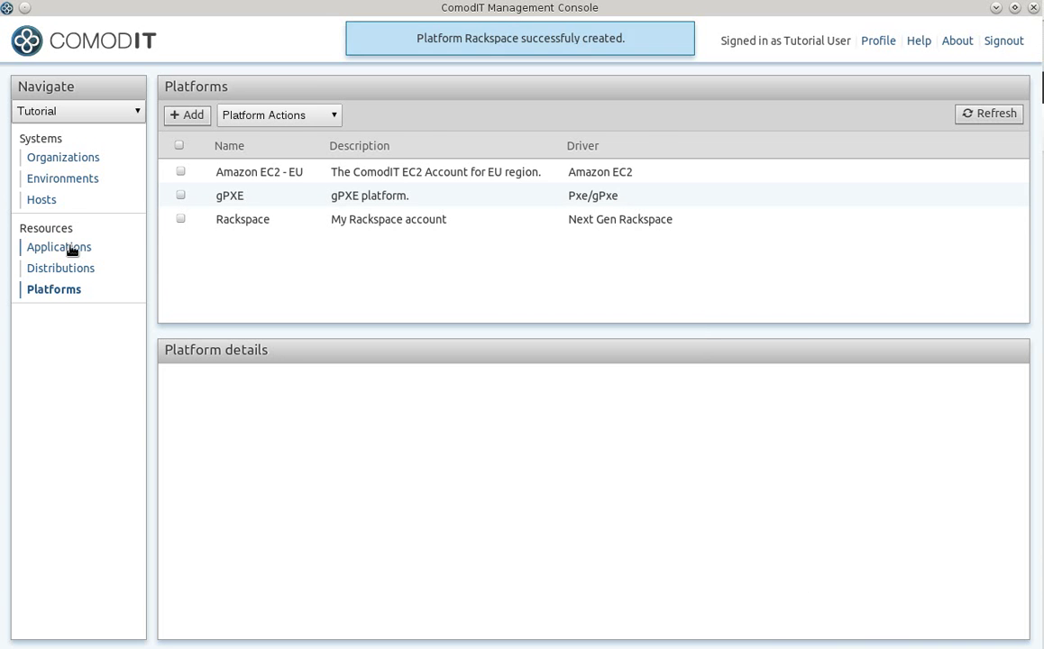
# Step: Clone the simple-blog host
pyautogui.click(52, 203)
pyautogui.click(293, 176)
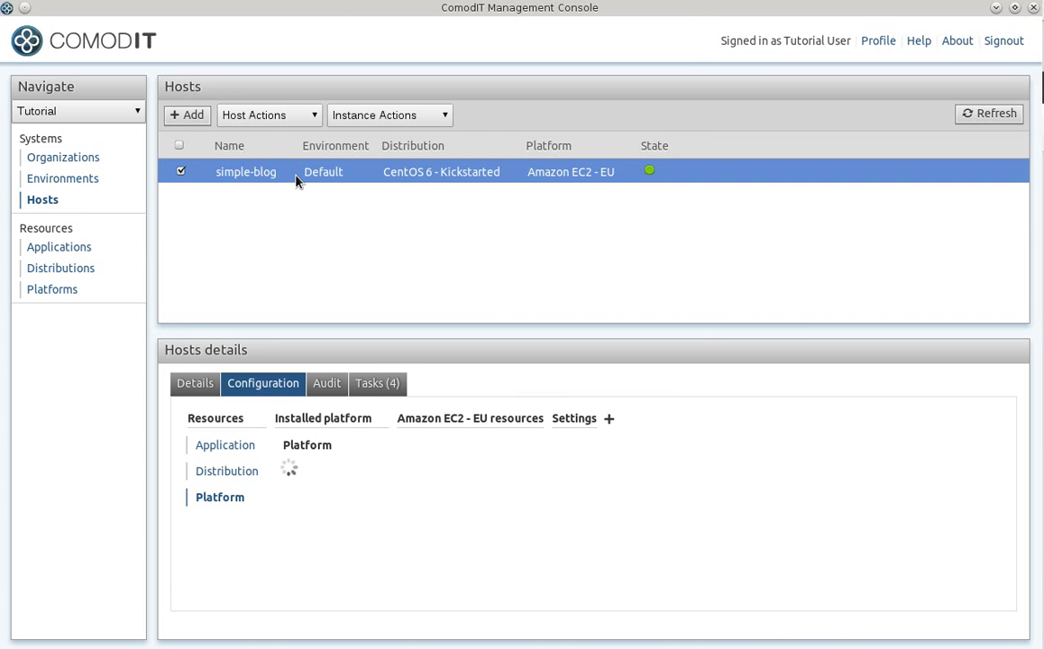
pyautogui.click(284, 117)
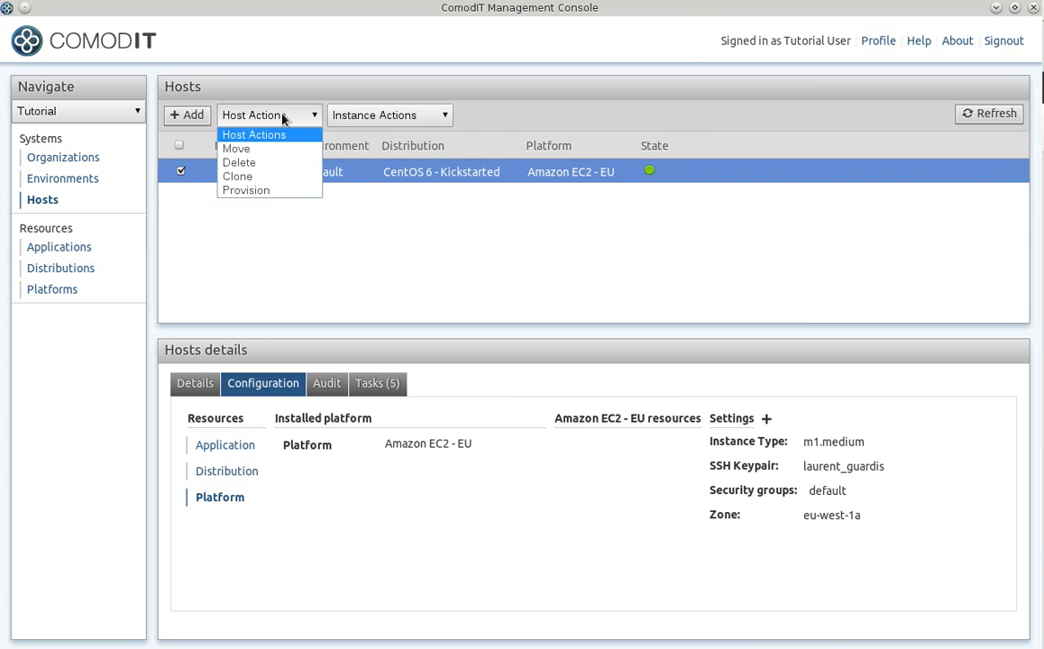
pyautogui.click(275, 174)
pyautogui.click(668, 389)
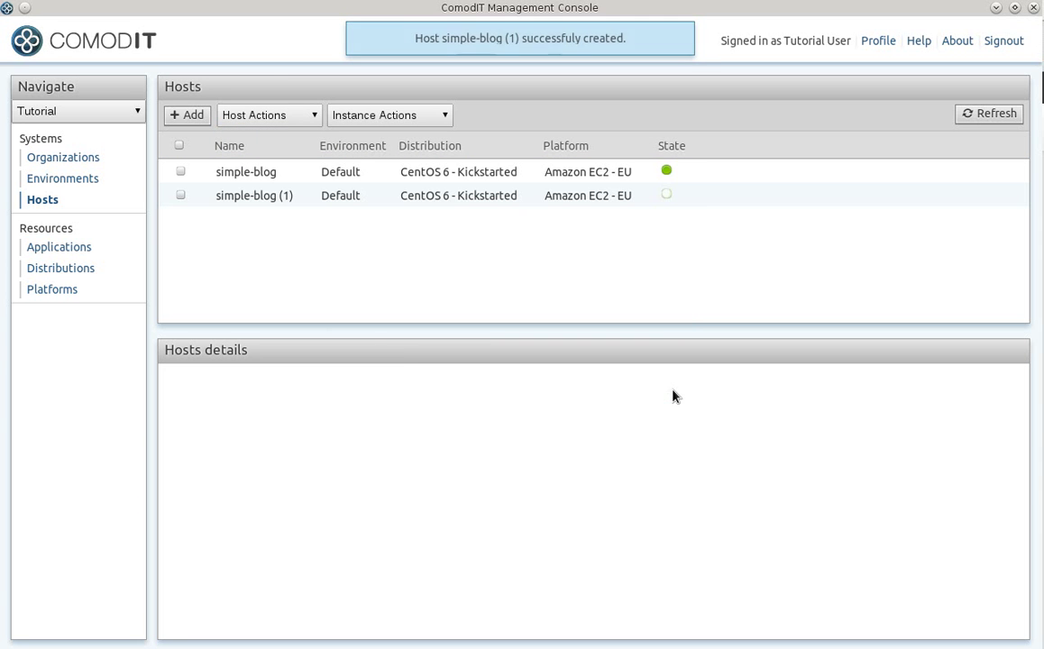
# Step: Change the platform of the cloned host simple-blog (1) to Rackspace without keeping the existing platform settings
pyautogui.click(291, 195)
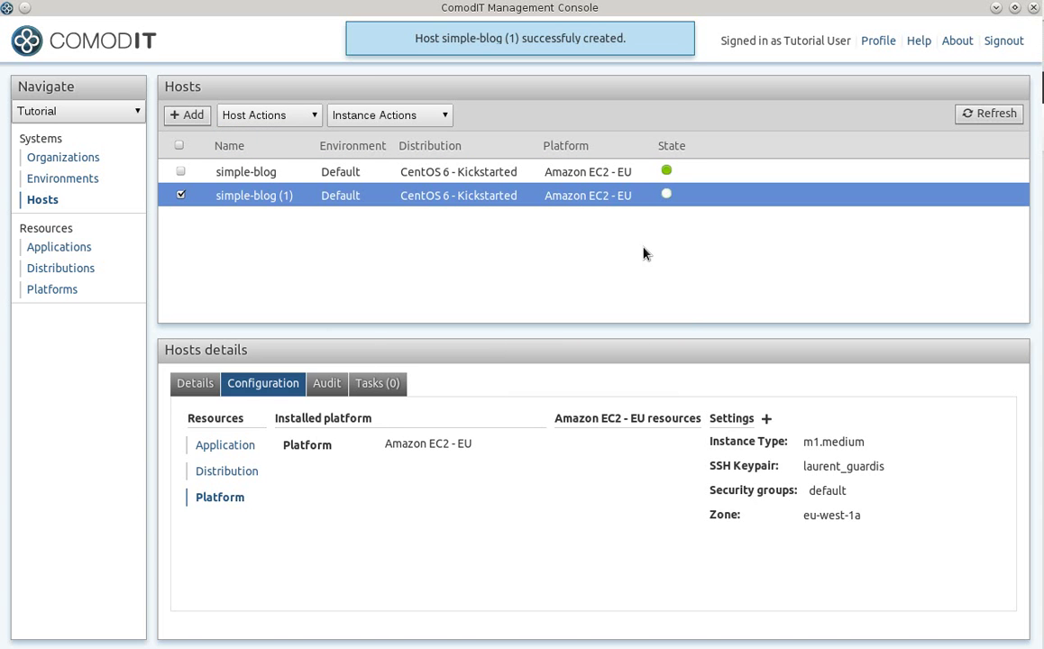
pyautogui.moveTo(667, 203)
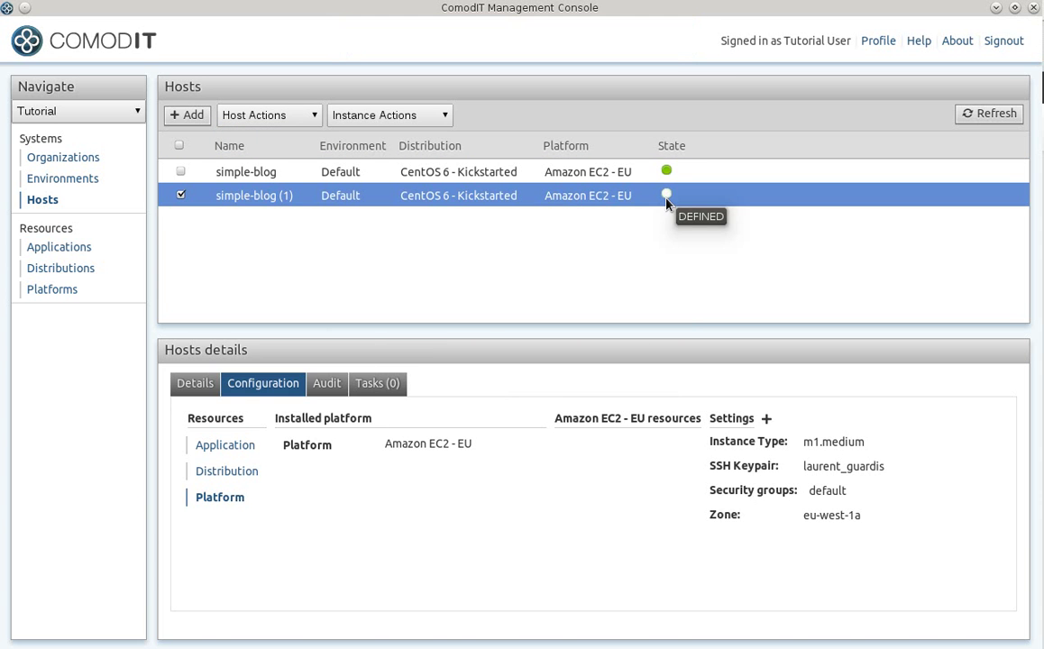
pyautogui.click(454, 443)
pyautogui.click(442, 447)
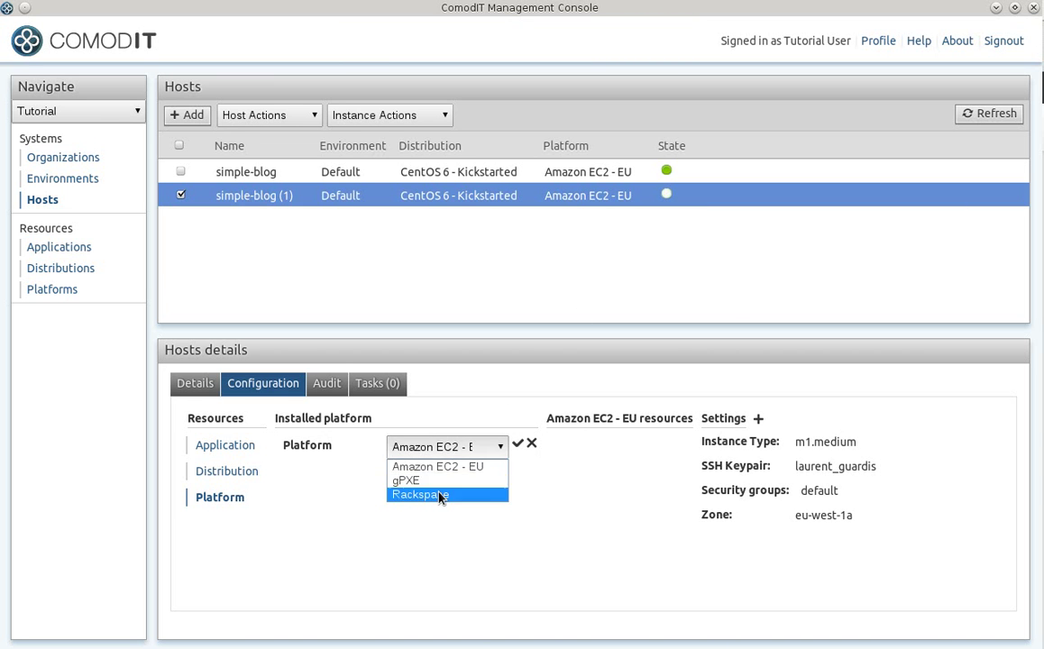
pyautogui.click(438, 497)
pyautogui.click(518, 444)
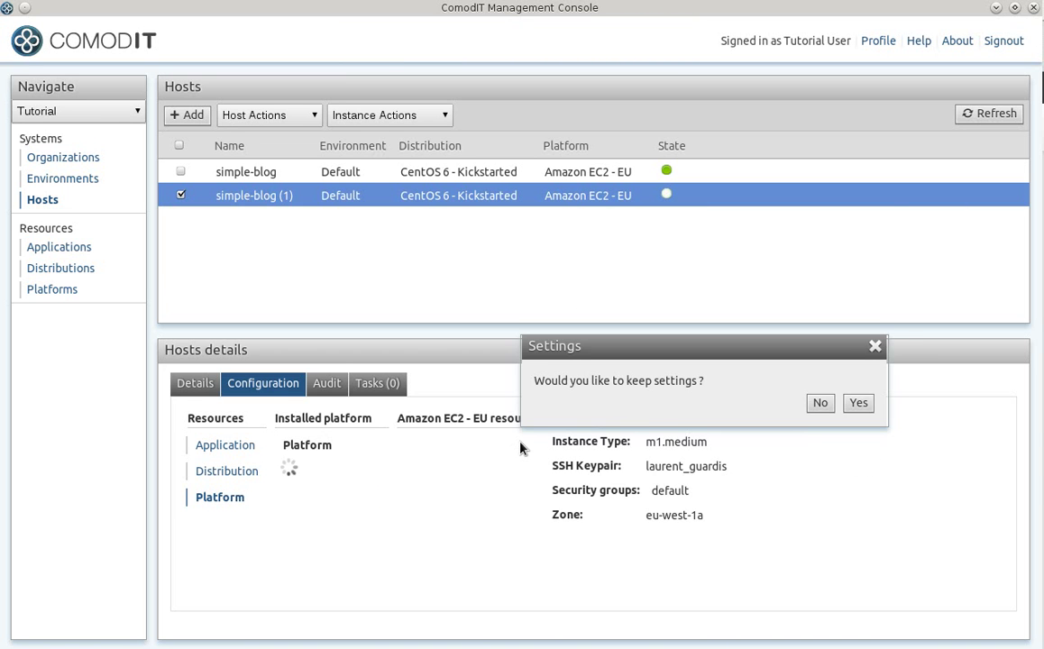
pyautogui.click(820, 403)
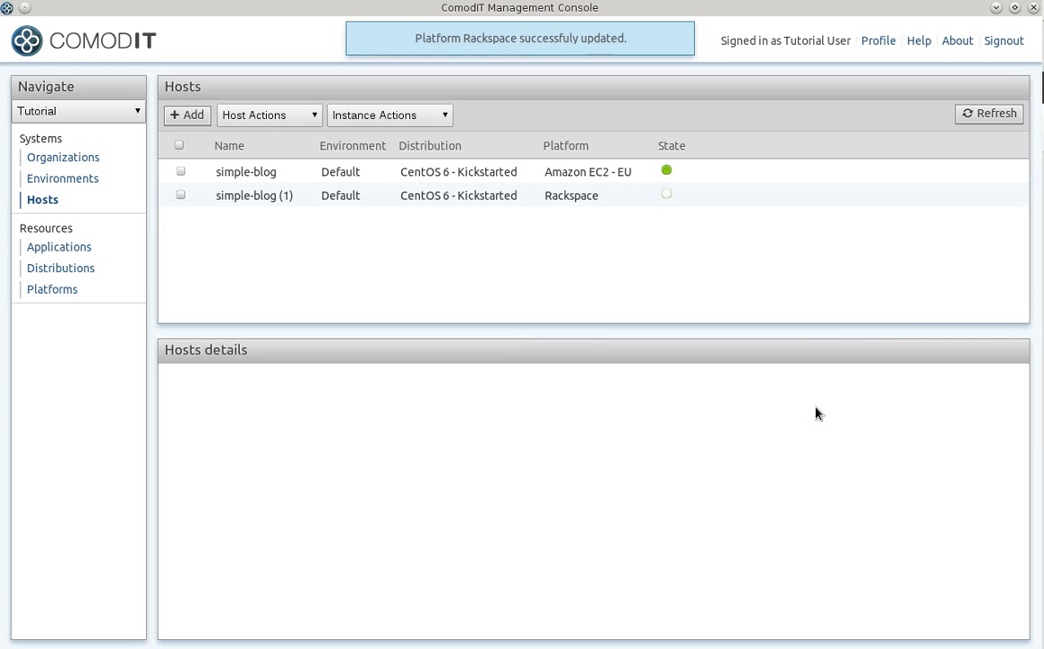
# Step: Add a Flavor ID setting with the value 512MB Standard Instance to the cloned host's Rackspace platform
pyautogui.click(610, 199)
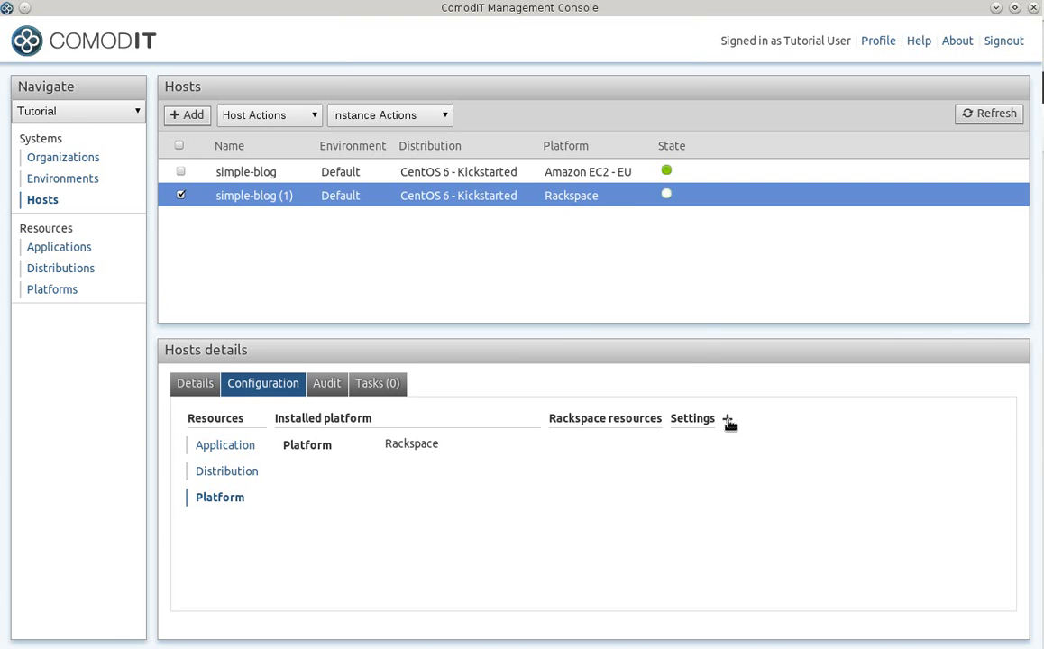
pyautogui.click(728, 420)
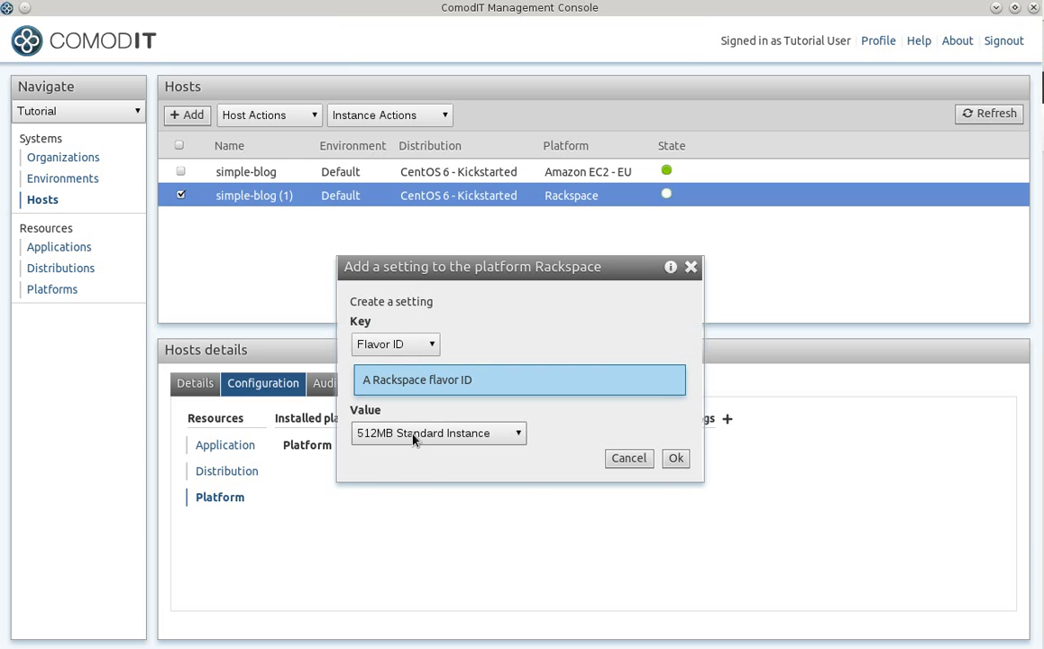
pyautogui.click(413, 439)
pyautogui.click(420, 436)
pyautogui.click(675, 459)
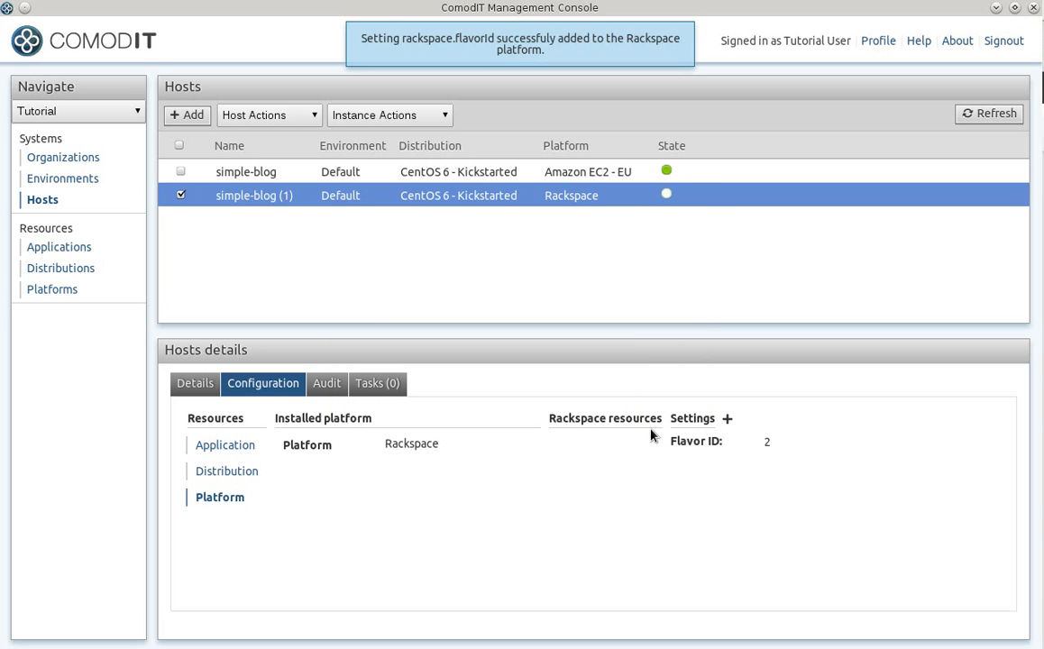
# Step: Provision the cloned host simple-blog (1)
pyautogui.click(286, 118)
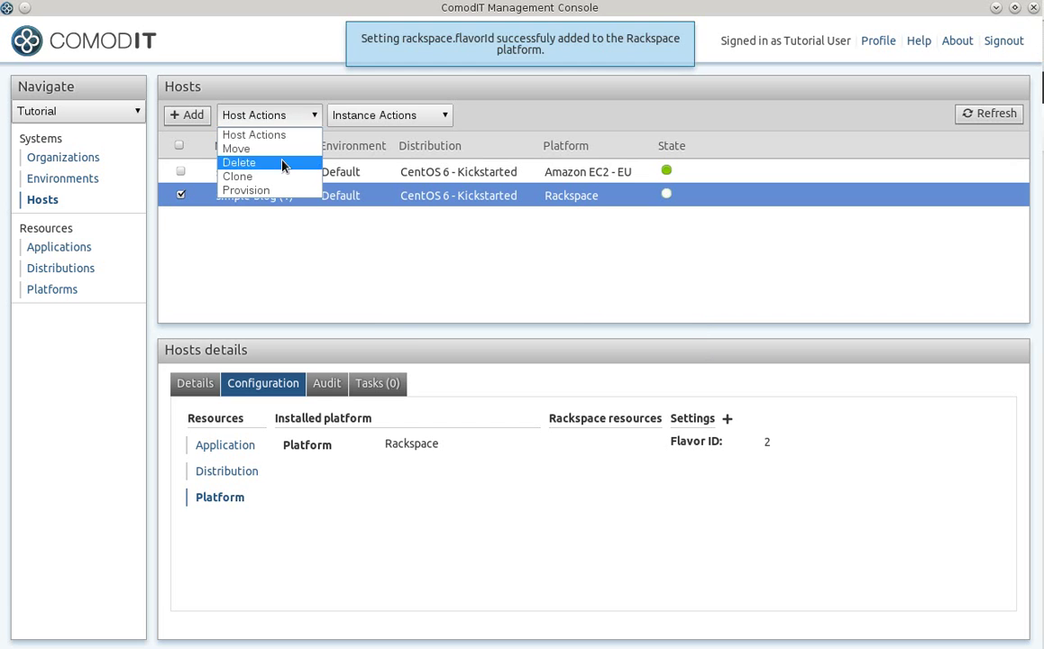
pyautogui.click(282, 191)
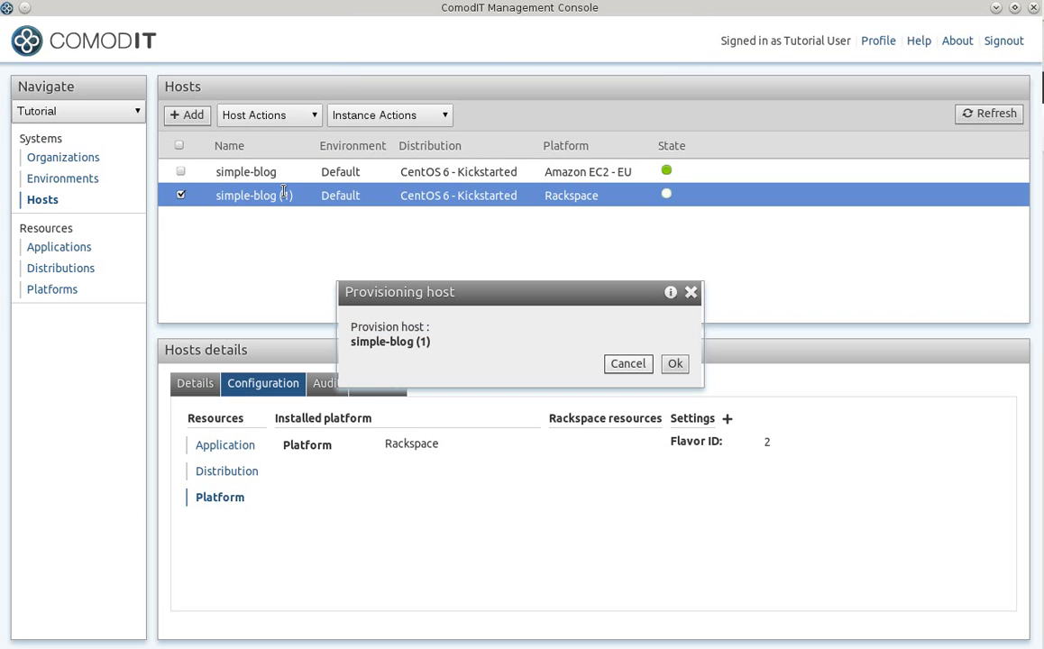
pyautogui.click(676, 365)
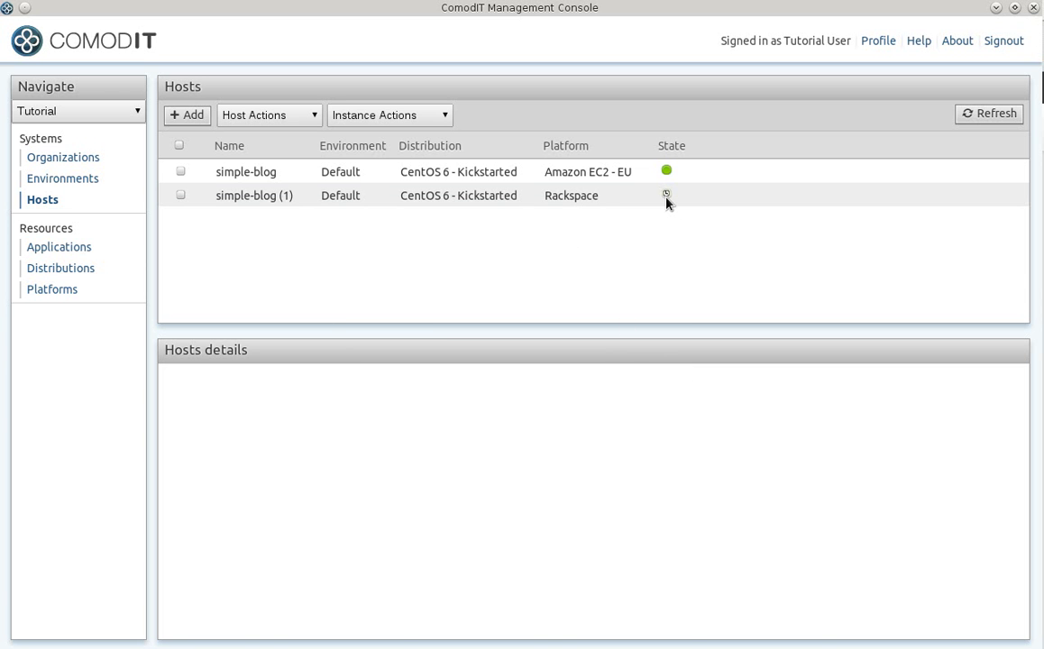
# Step: Check the simple-blog (1) server's details in the Rackspace console, and reselect that host in the ComodIT hosts list
pyautogui.moveTo(665, 199)
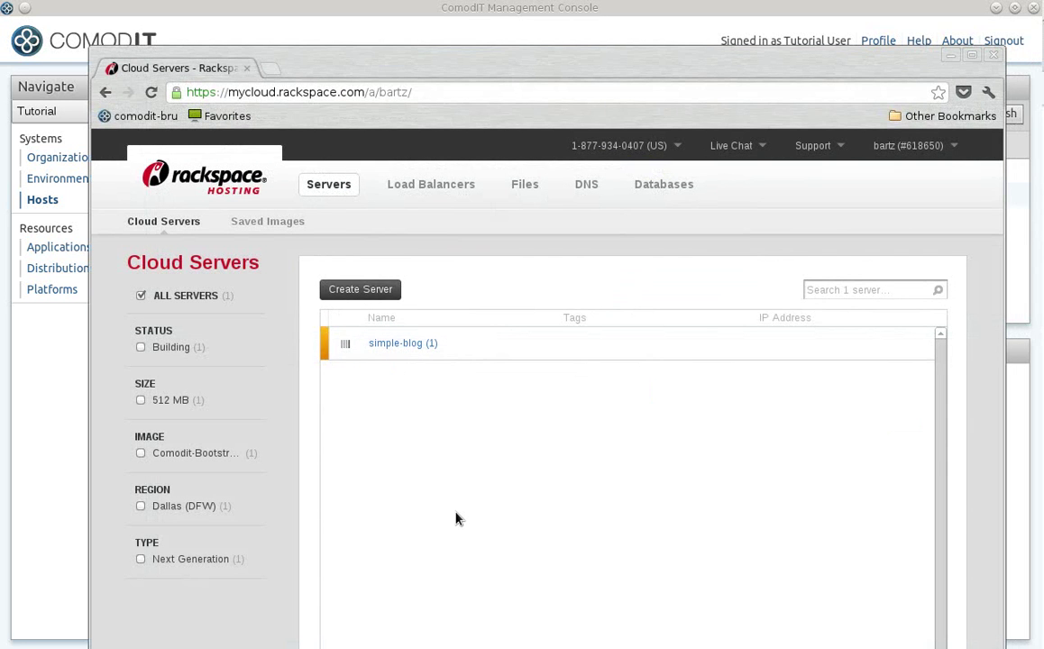
pyautogui.click(397, 343)
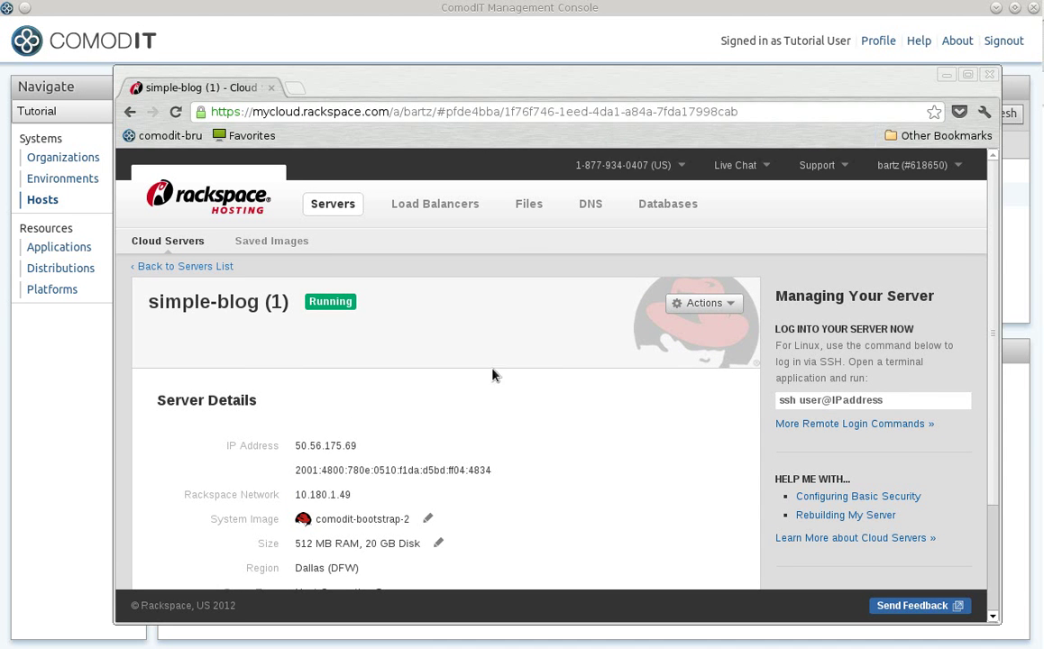
pyautogui.click(946, 75)
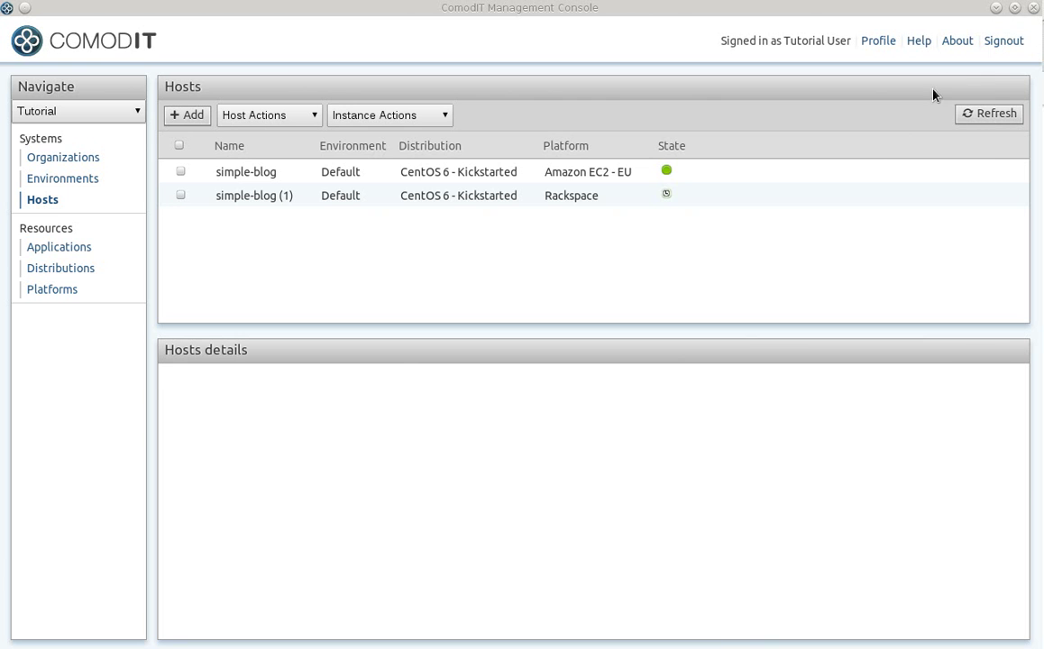
pyautogui.click(519, 200)
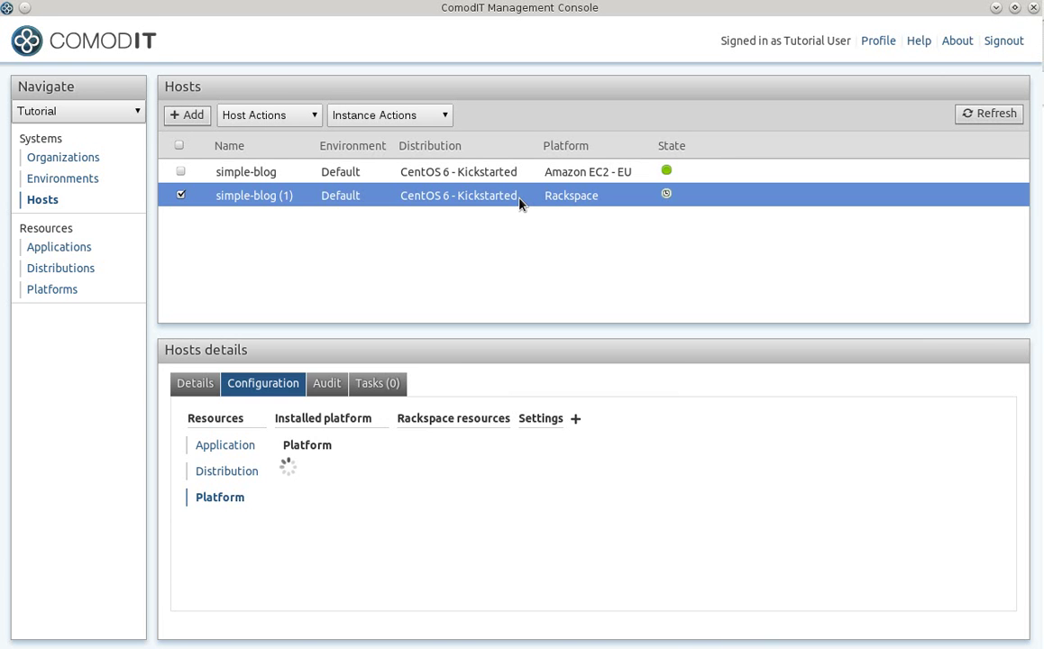
# Step: View the VNC console of the simple-blog (1) instance to watch its installation, and close the console
pyautogui.click(377, 117)
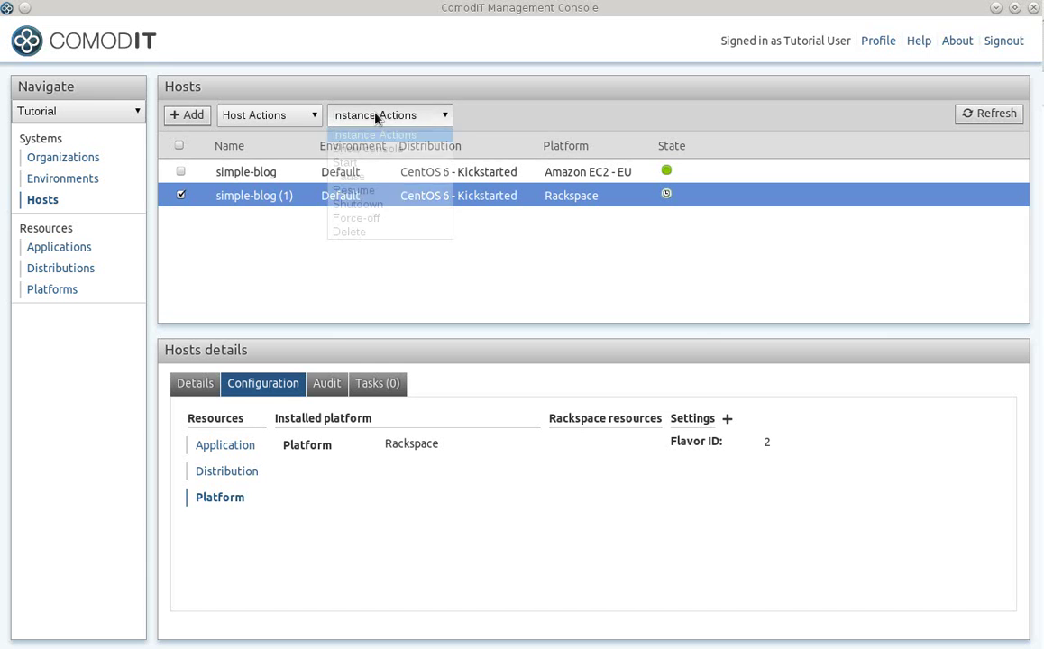
pyautogui.click(365, 149)
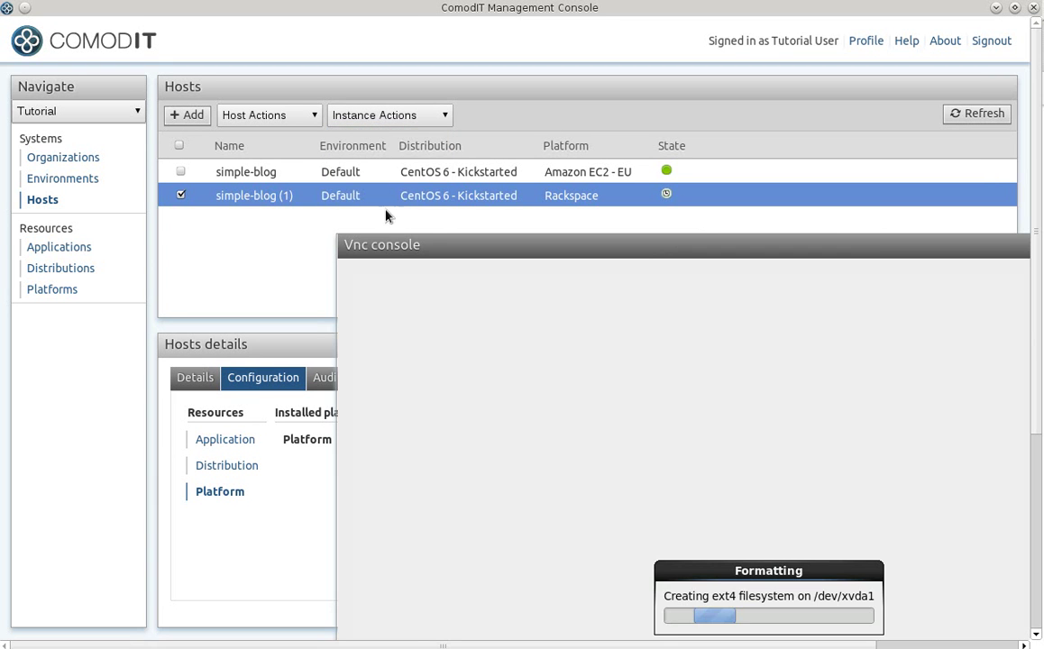
pyautogui.moveTo(407, 246); pyautogui.dragTo(180, 52)
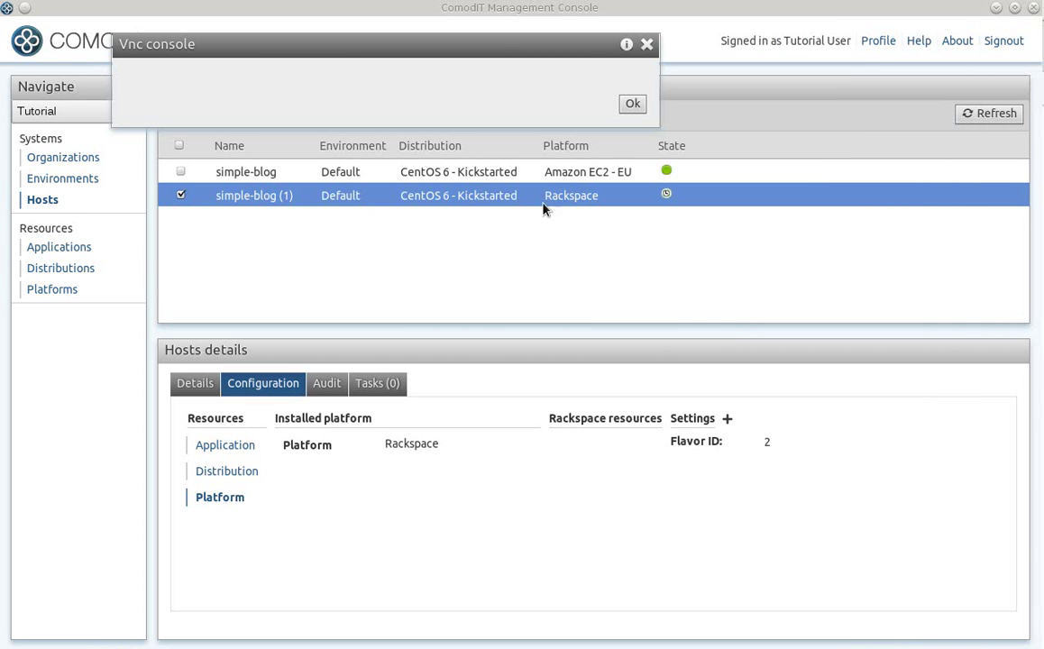
pyautogui.click(631, 104)
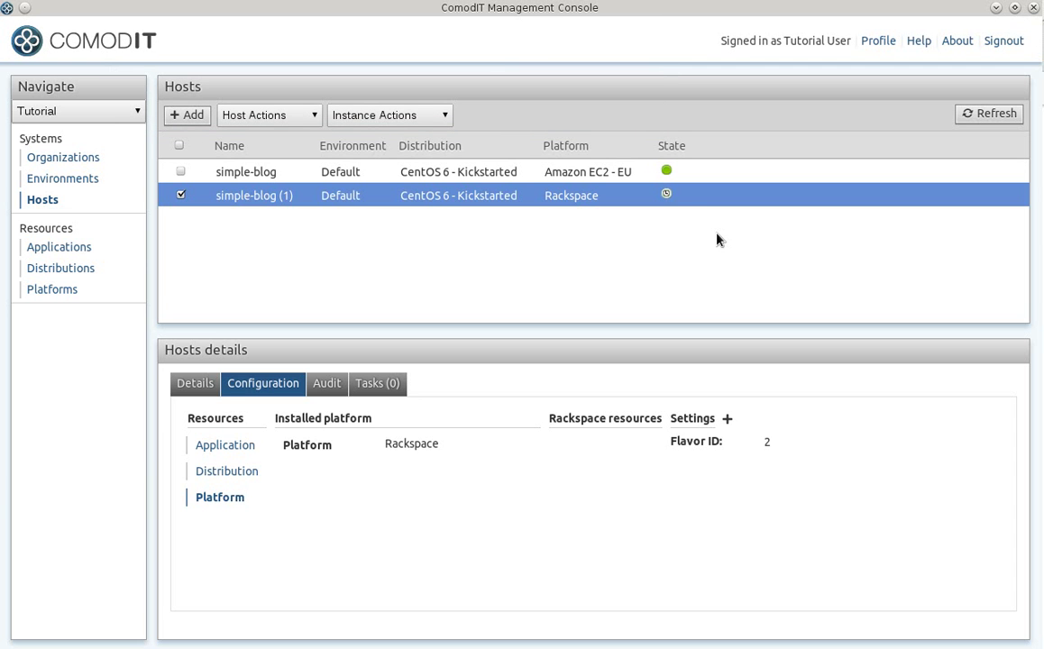
# Step: Refresh the hosts list and copy the hostname from the details of simple-blog (1)
pyautogui.click(989, 116)
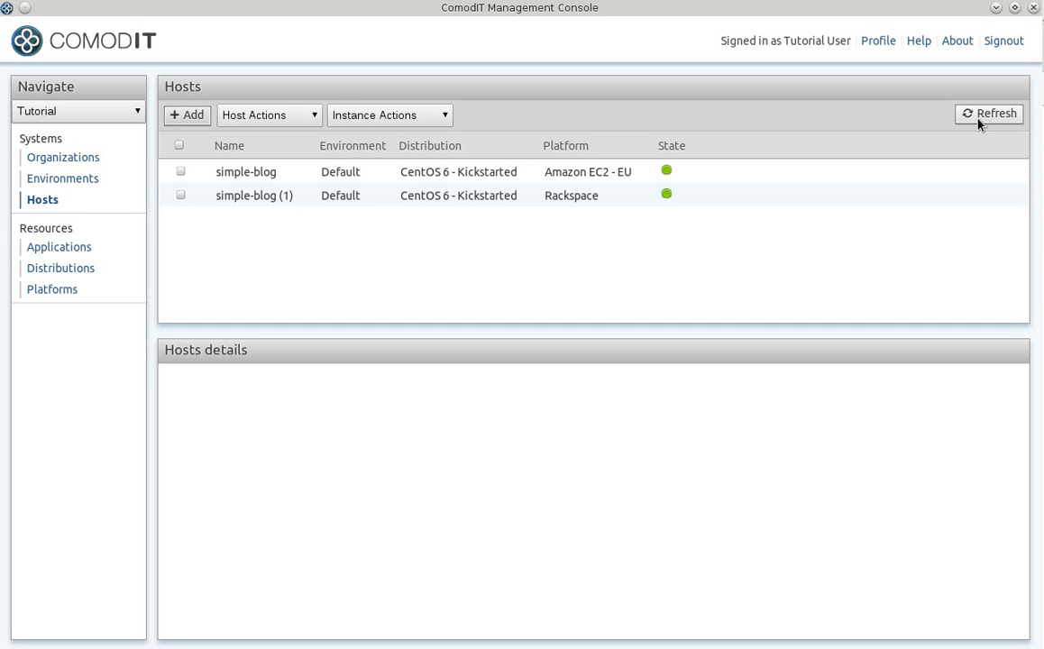
pyautogui.click(546, 197)
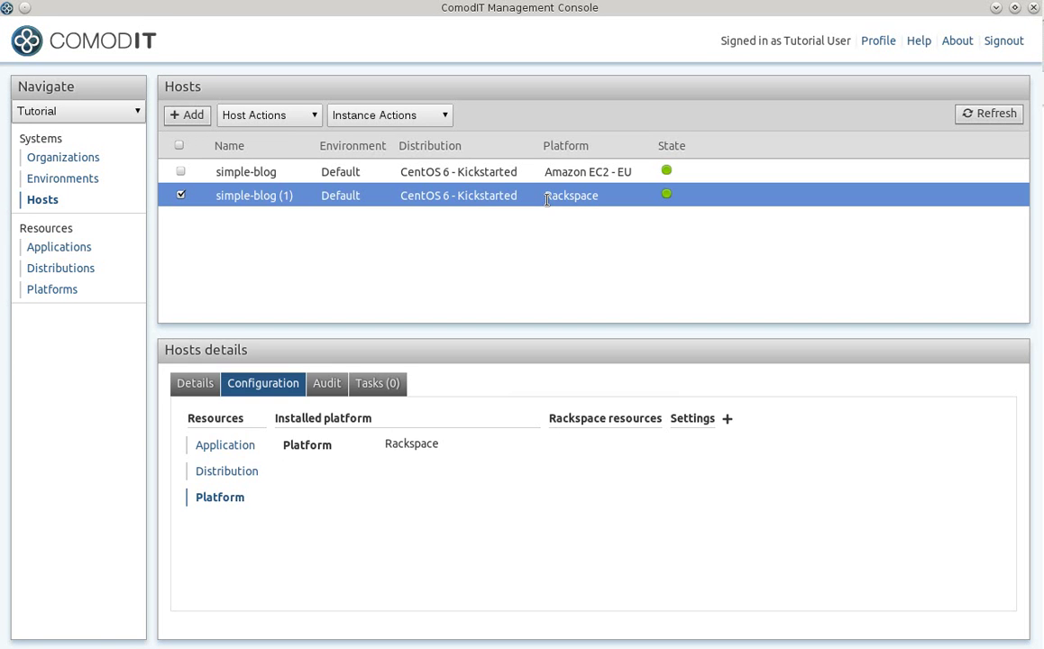
pyautogui.click(195, 383)
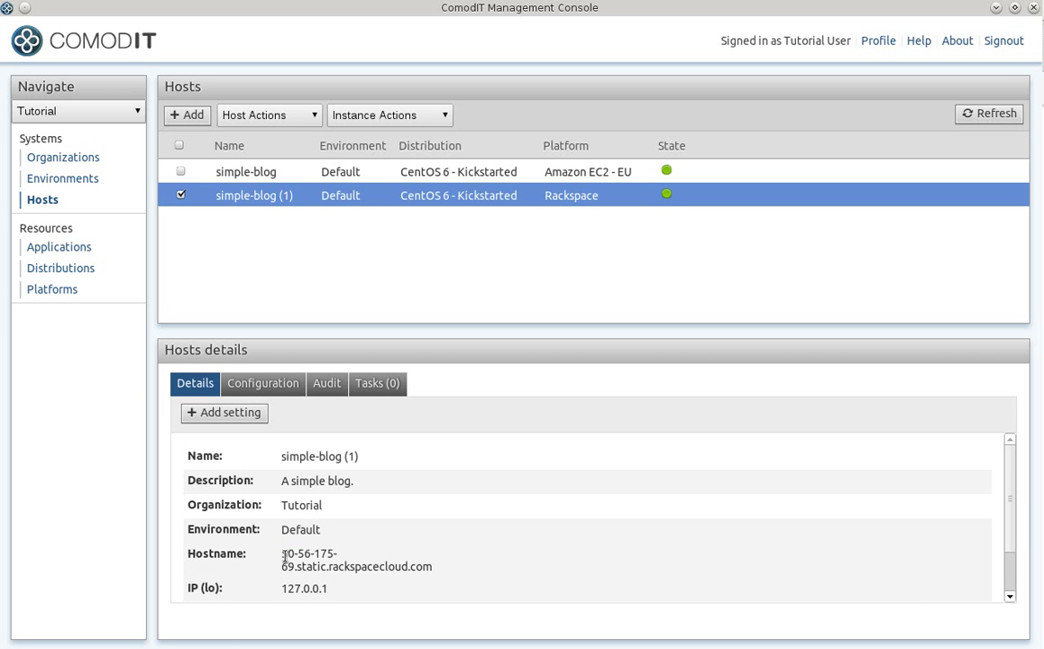
pyautogui.moveTo(284, 555); pyautogui.dragTo(434, 566)
pyautogui.rightClick(434, 566)
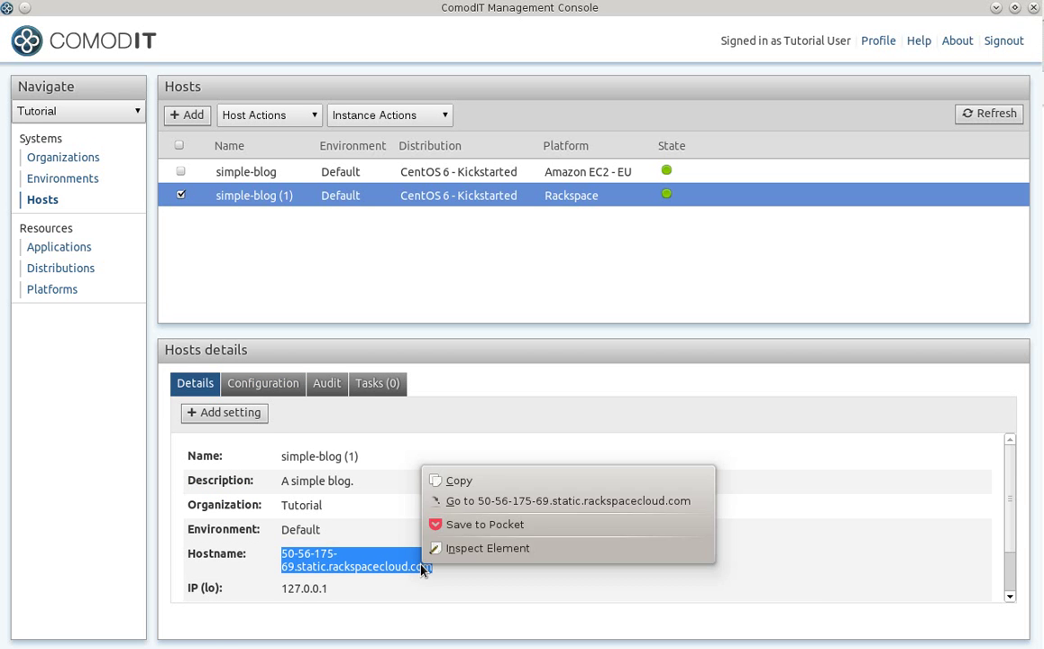
pyautogui.click(473, 483)
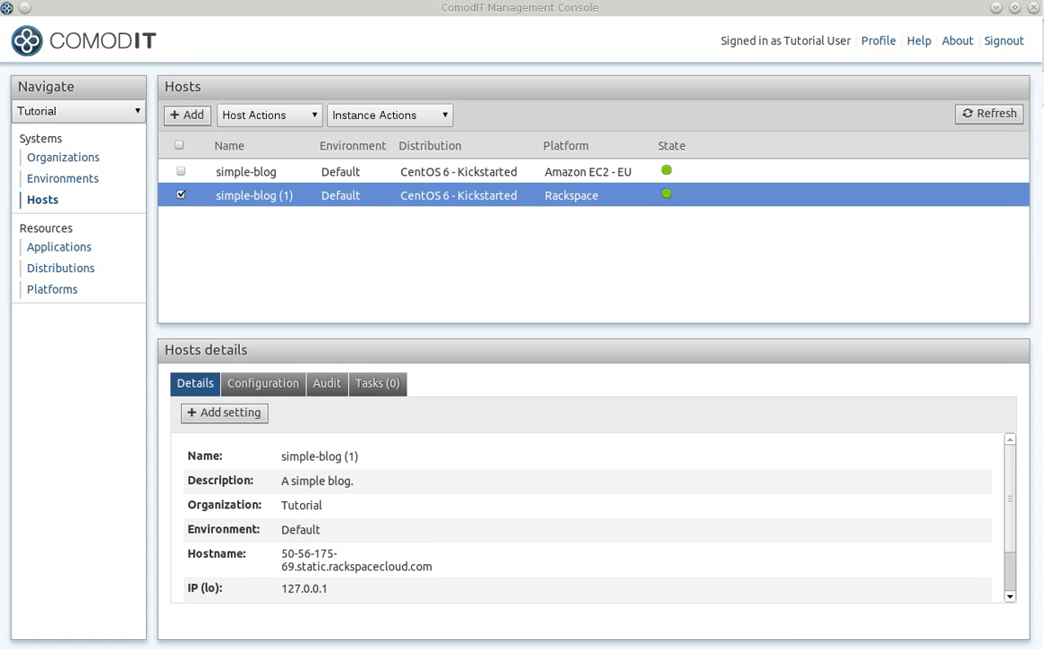
# Step: Switch to the web browser and open the copied hostname of the cloned host in a new tab
pyautogui.moveTo(1042, 353); pyautogui.dragTo(259, 108)
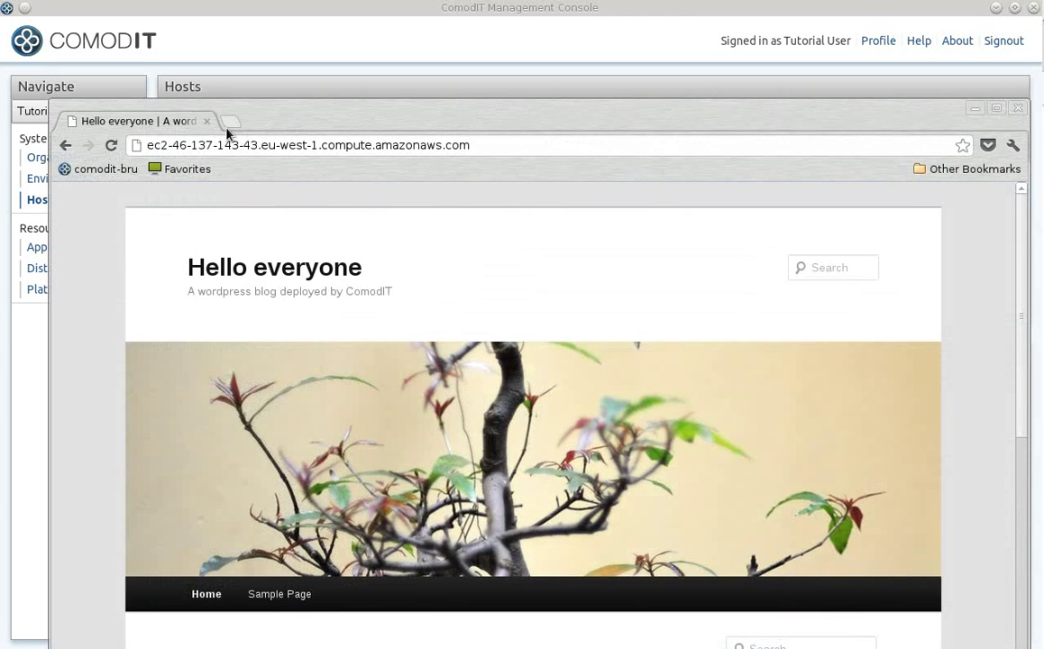
pyautogui.click(228, 119)
pyautogui.rightClick(244, 147)
pyautogui.click(272, 197)
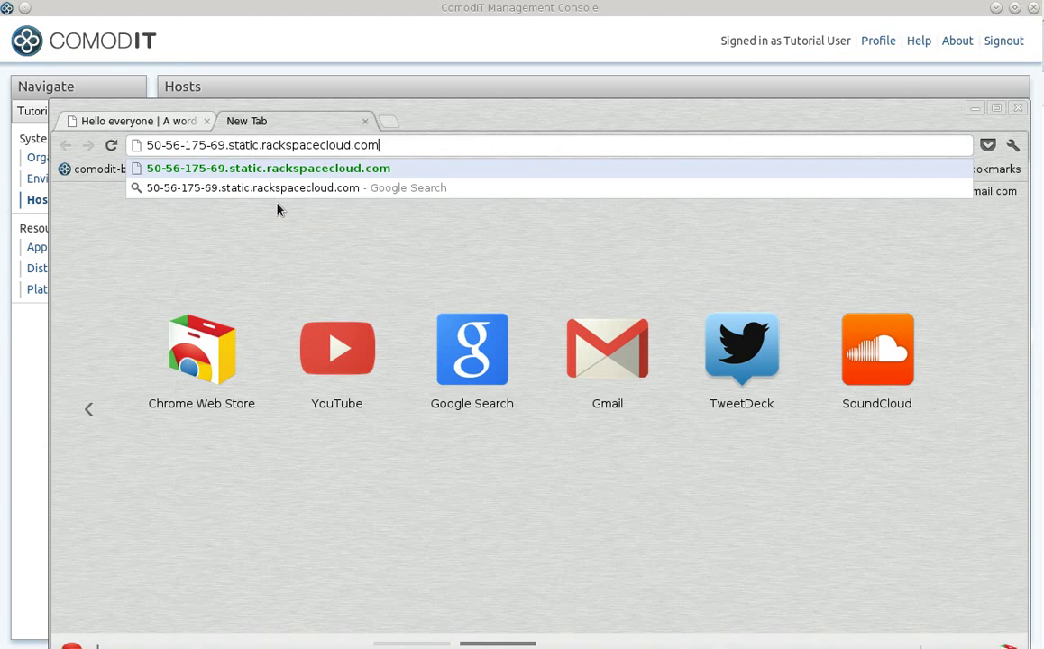
pyautogui.press('Return')
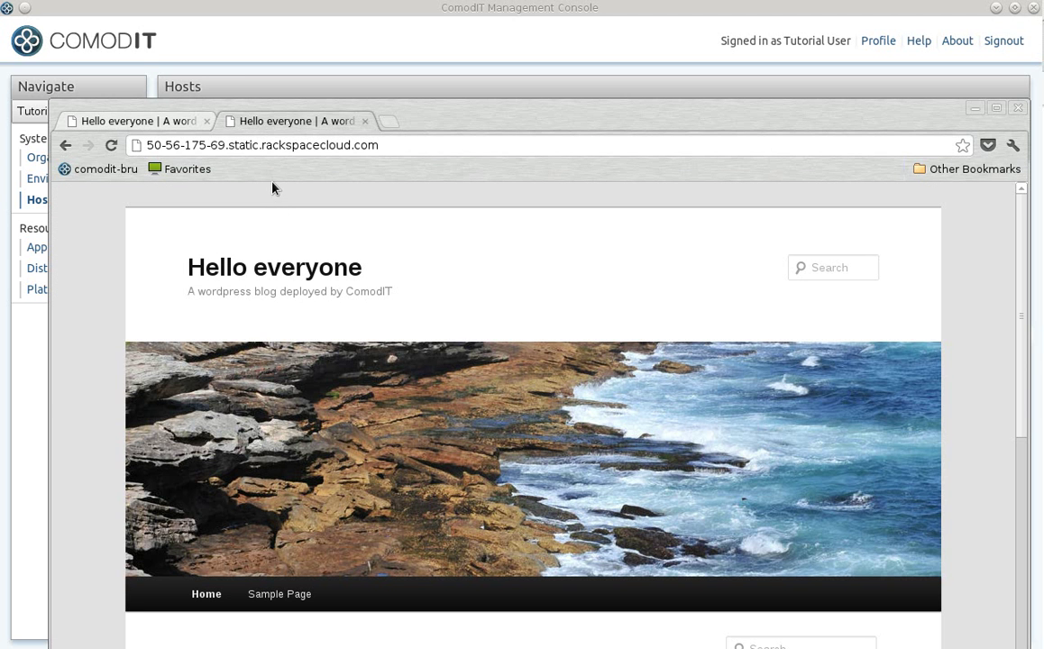
# Step: Compare the original Amazon-hosted blog page with the cloned Rackspace page, and return to the ComodIT console
pyautogui.click(140, 121)
pyautogui.click(267, 121)
pyautogui.click(450, 93)
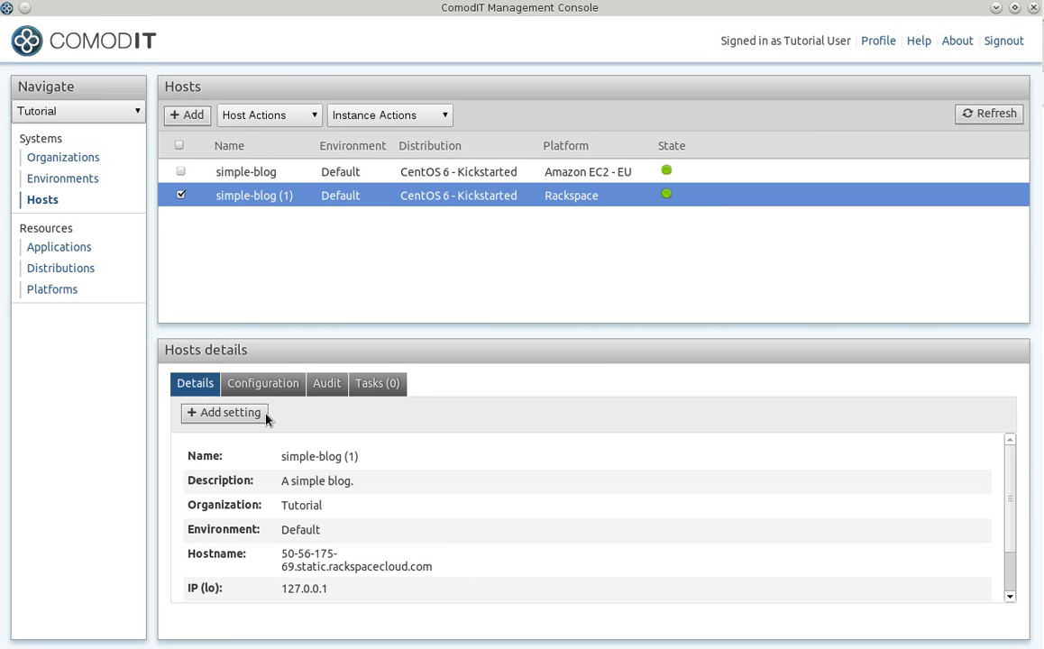
# Step: Set the blog title of the Wordpress application on simple-blog (1) to "My rackspace blog"
pyautogui.click(236, 383)
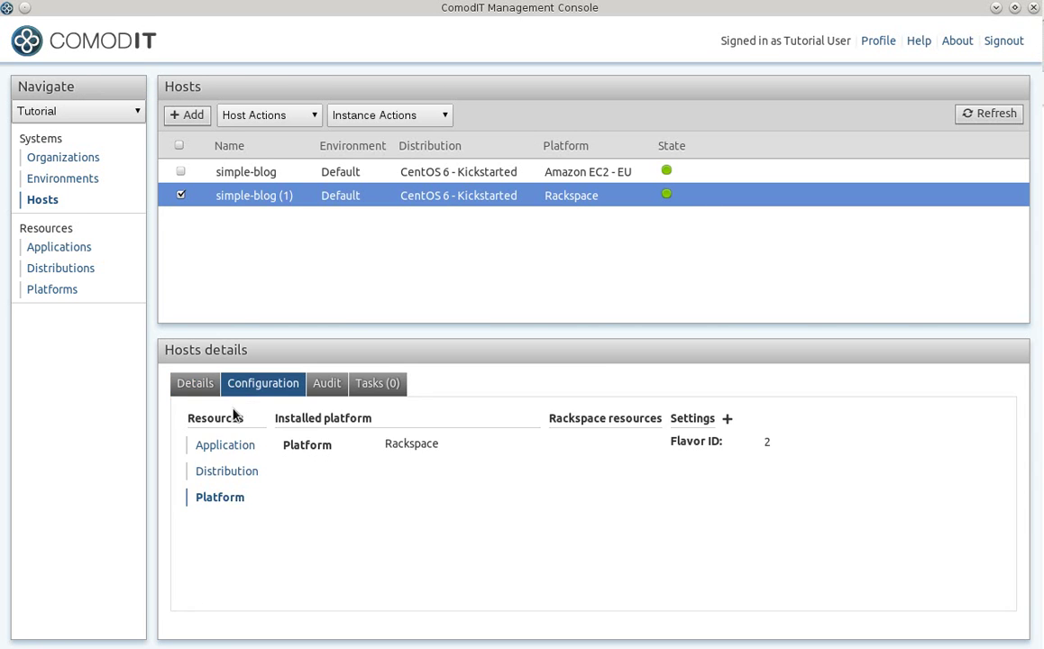
pyautogui.click(202, 448)
pyautogui.click(300, 475)
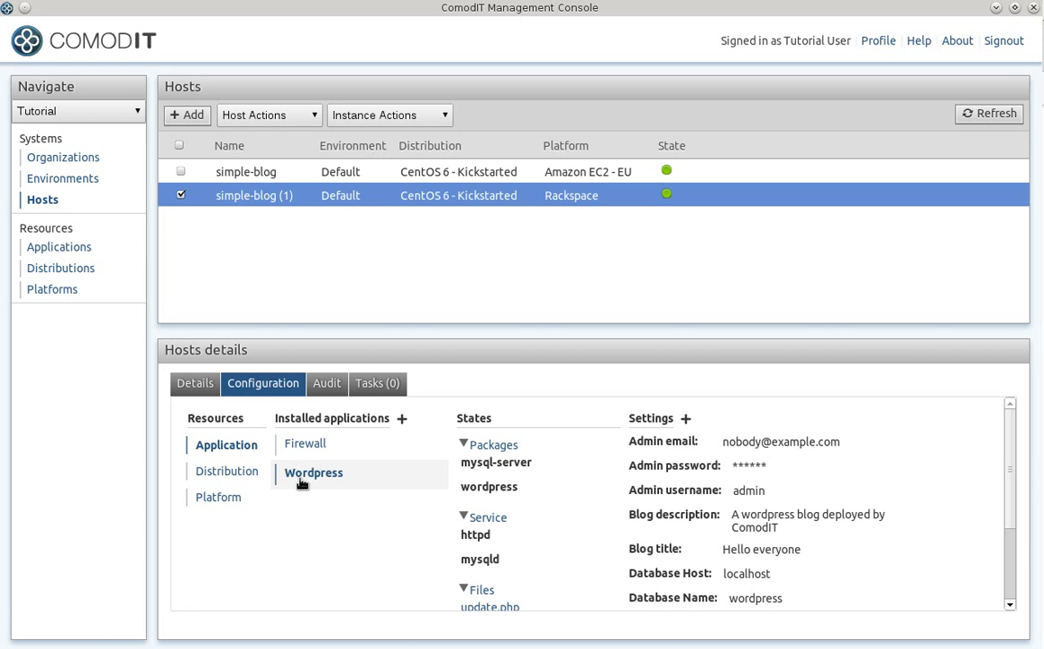
pyautogui.click(851, 550)
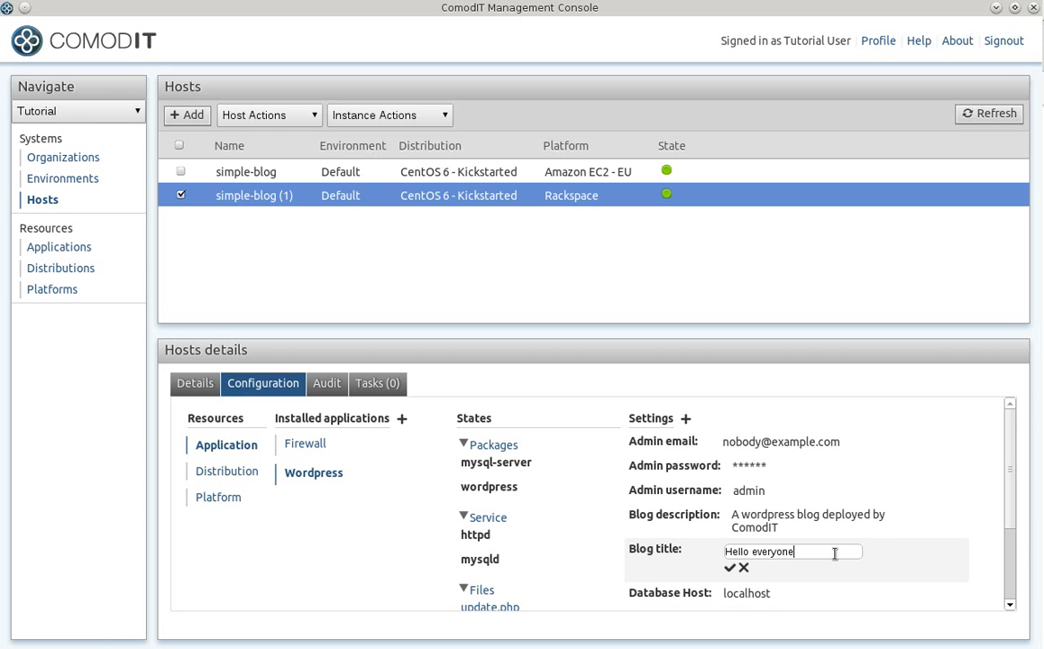
pyautogui.hotkey('ctrl', 'a')
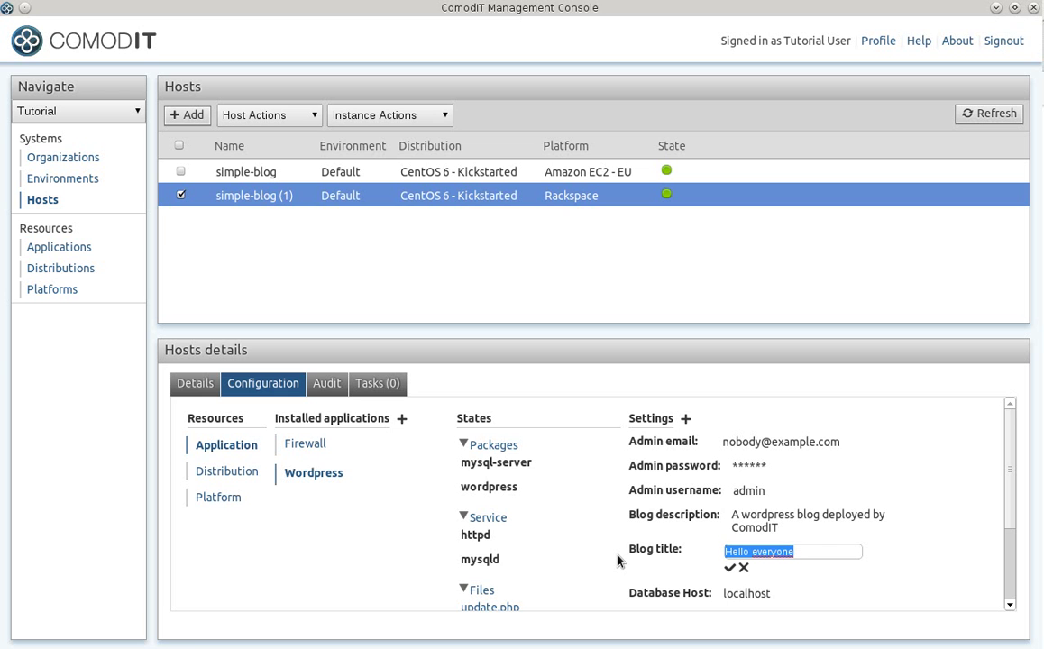
pyautogui.write('My rackspace ')
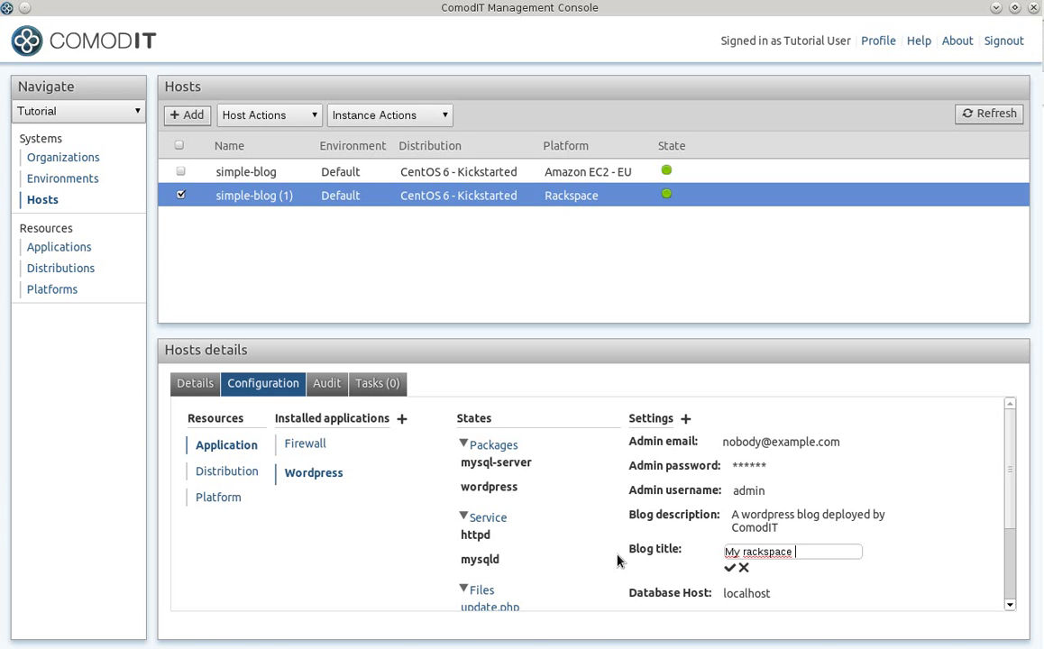
pyautogui.write('blog')
pyautogui.press('Return')
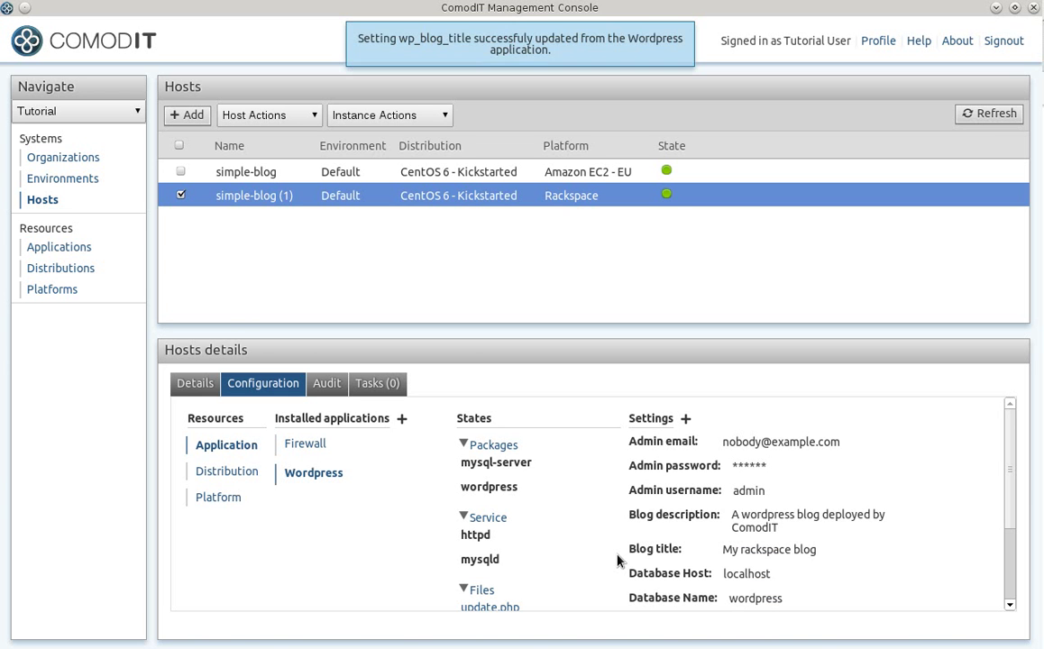
# Step: Reload the cloned blog's page in the web browser to check its title, and sign out of the ComodIT console
pyautogui.hotkey('alt', 'Tab')
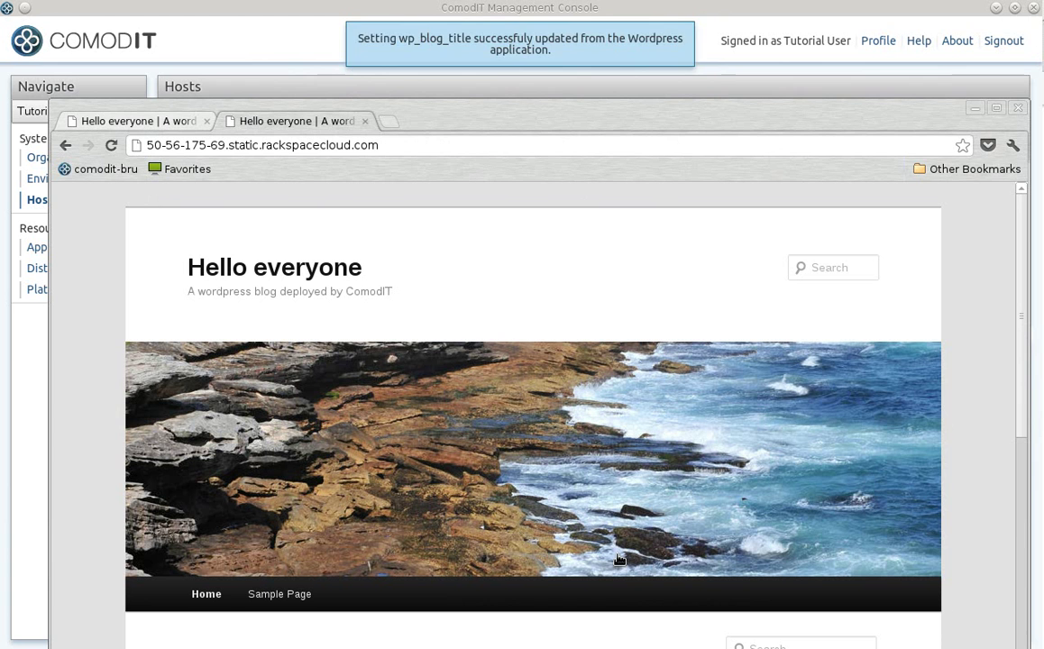
pyautogui.press('F5')
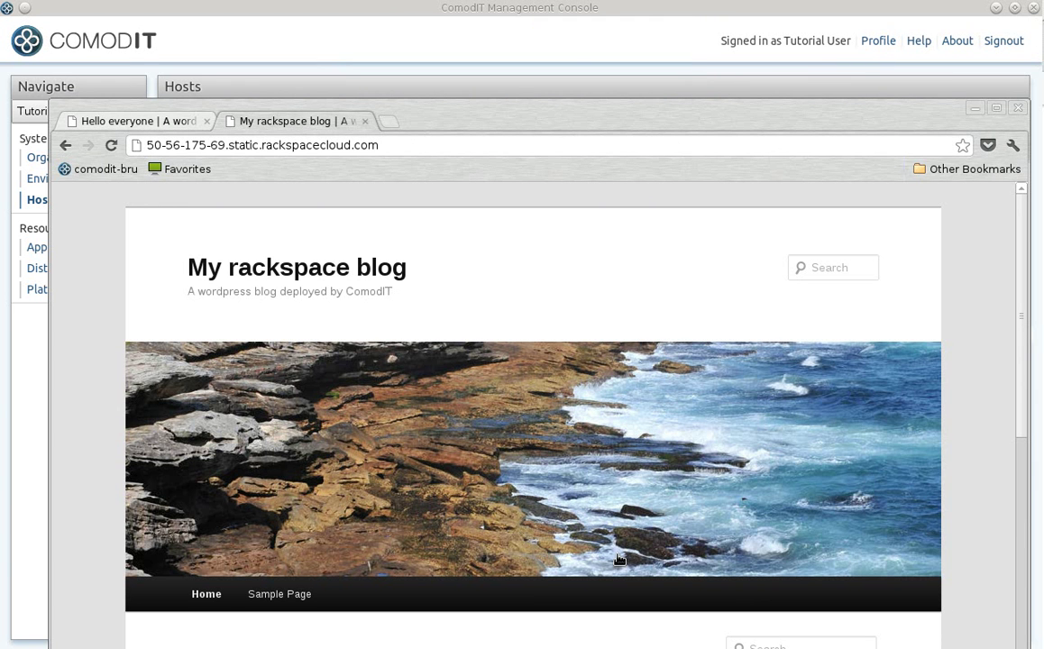
pyautogui.click(582, 41)
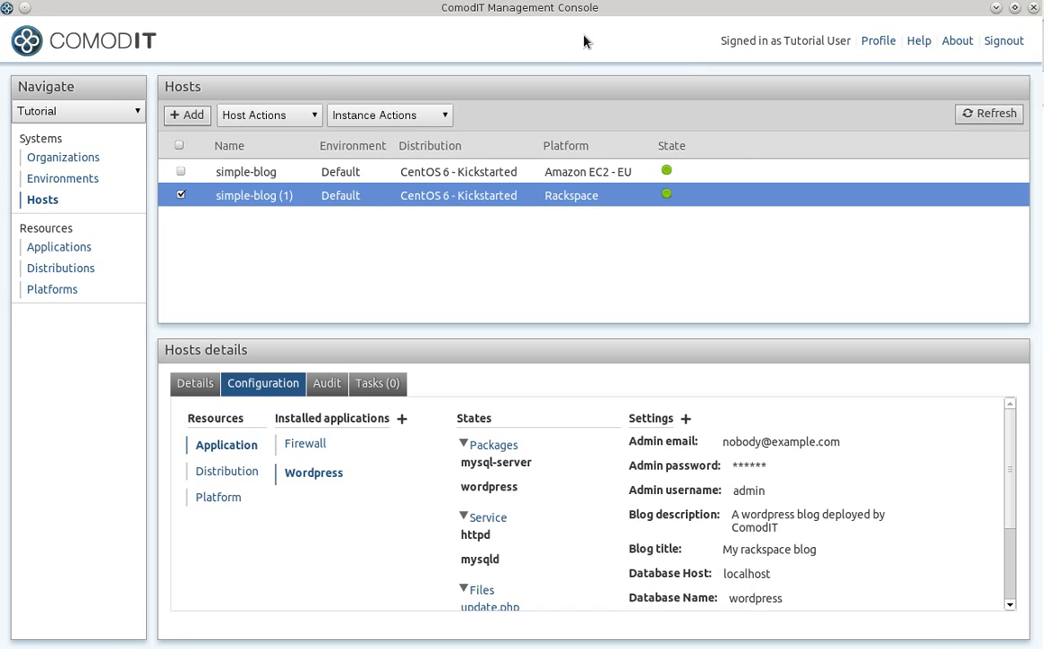
pyautogui.click(1005, 45)
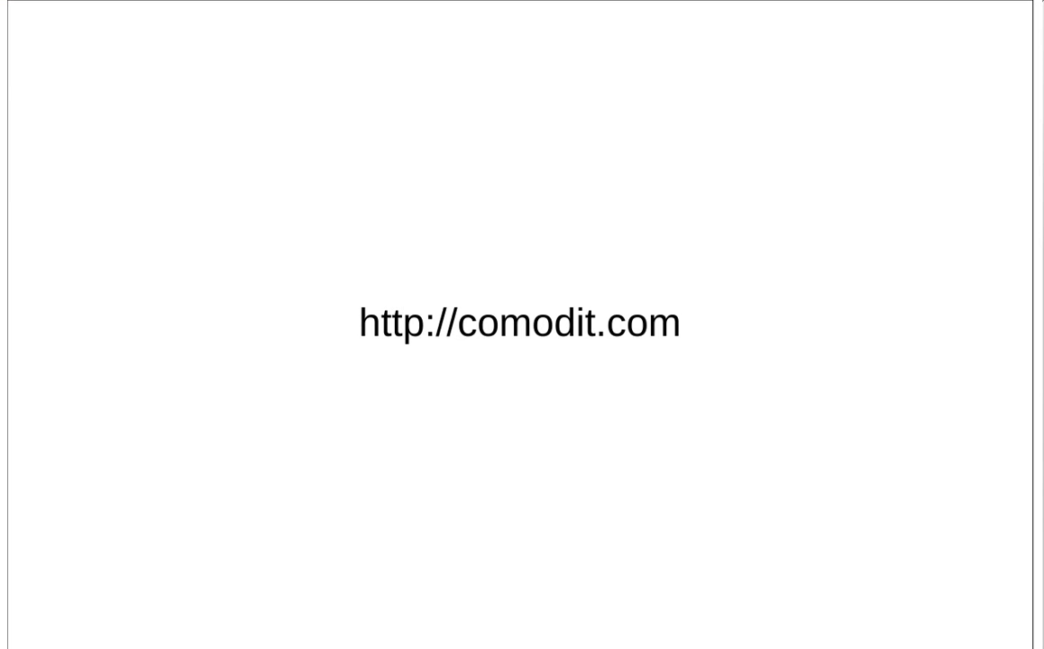